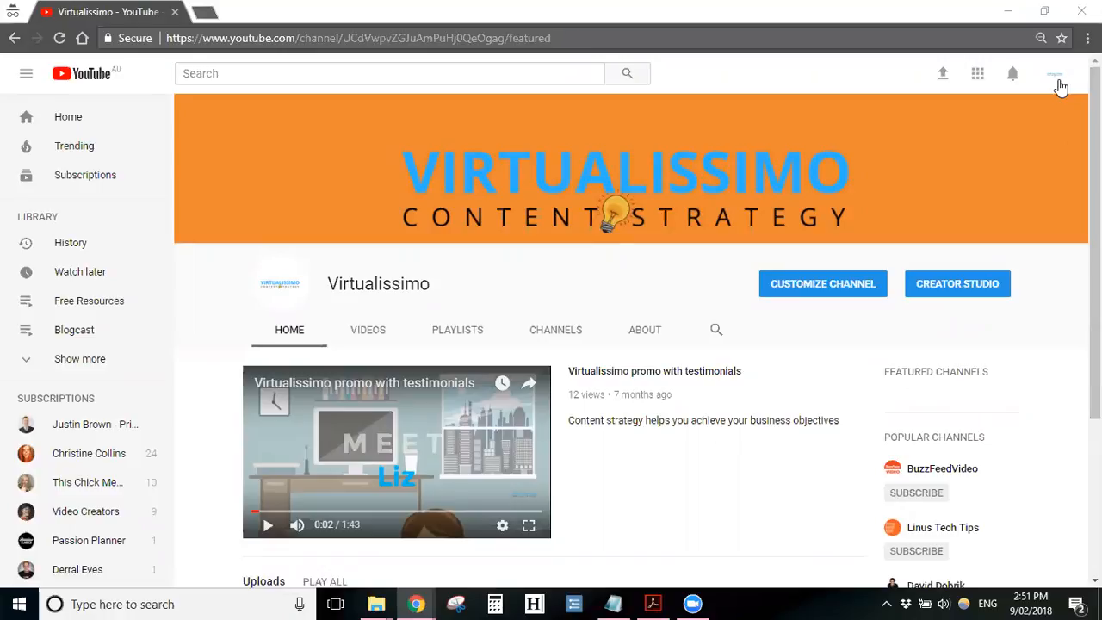
Open the channel's Creator Studio video list and look through the uploaded videos
{"action": "left_click", "coordinate": [950, 293]}
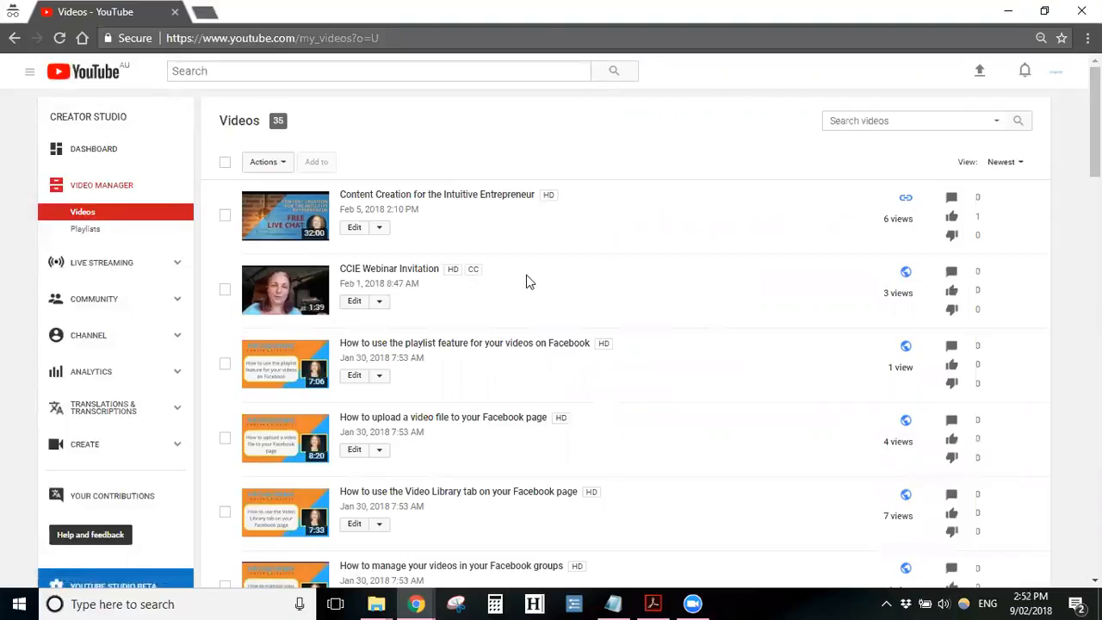
{"action": "scroll", "coordinate": [681, 301], "scroll_direction": "down", "scroll_amount": 3}
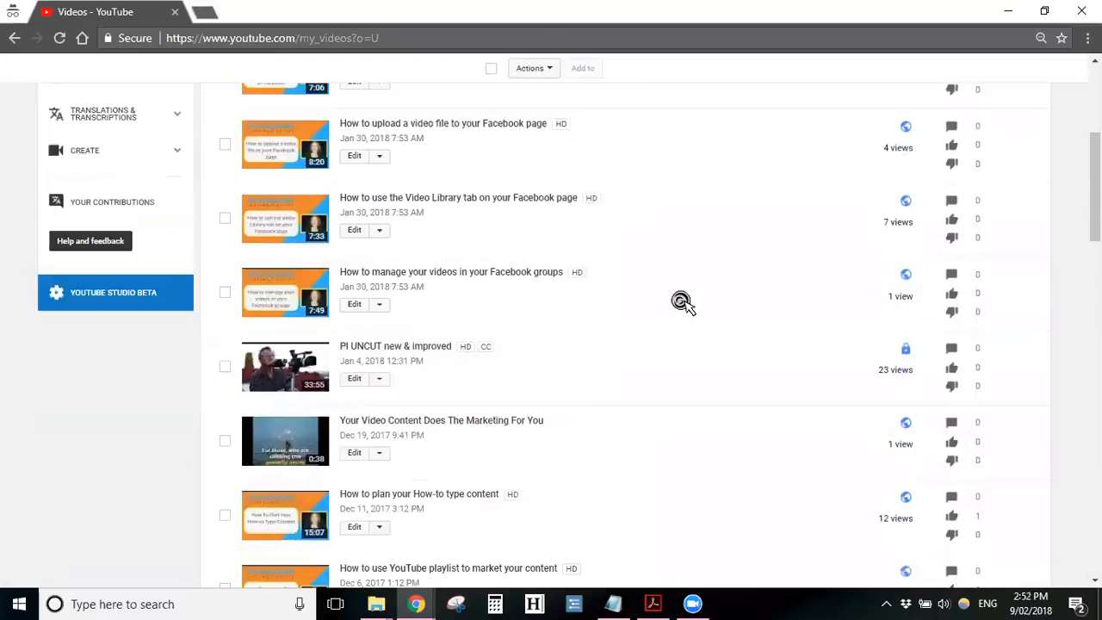
{"action": "scroll", "coordinate": [680, 300], "scroll_direction": "down", "scroll_amount": 2}
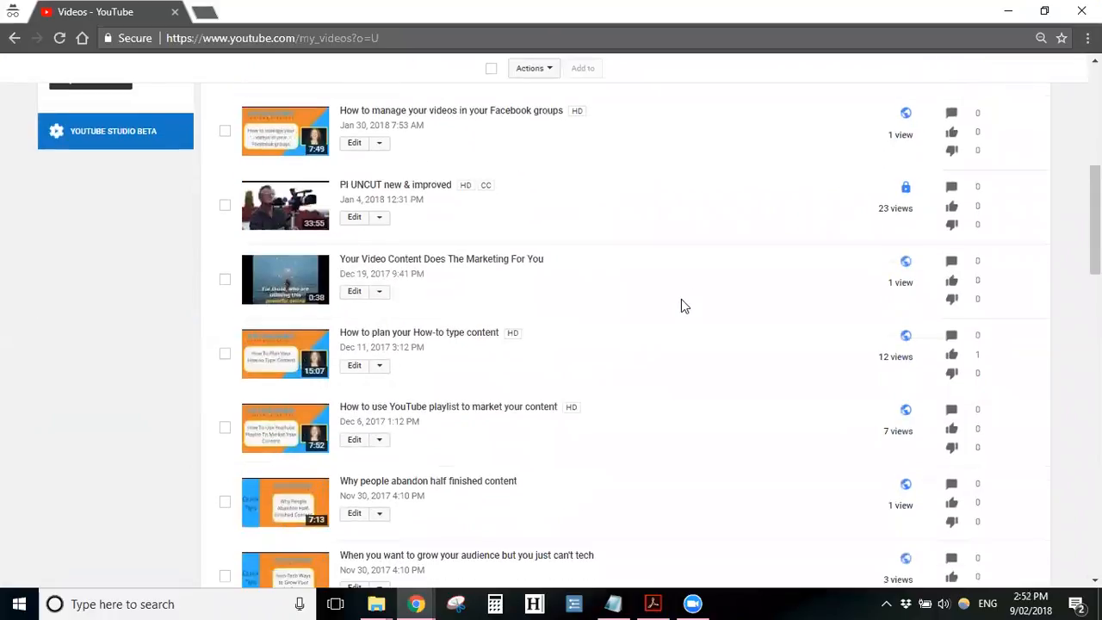
{"action": "scroll", "coordinate": [681, 303], "scroll_direction": "down", "scroll_amount": 2}
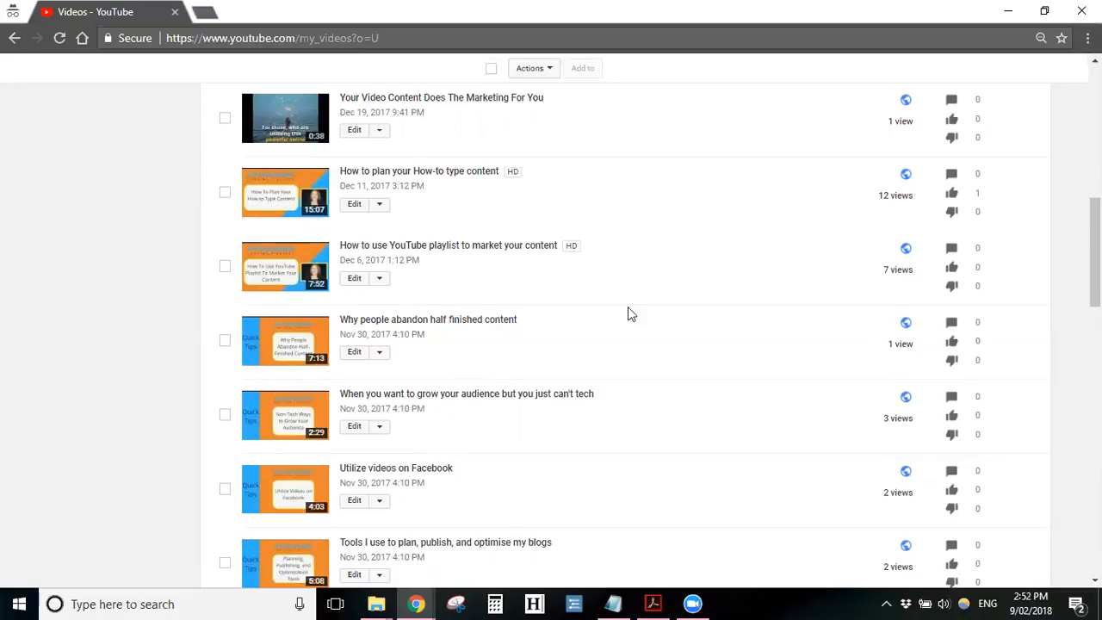
{"action": "scroll", "coordinate": [733, 305], "scroll_direction": "up", "scroll_amount": 8}
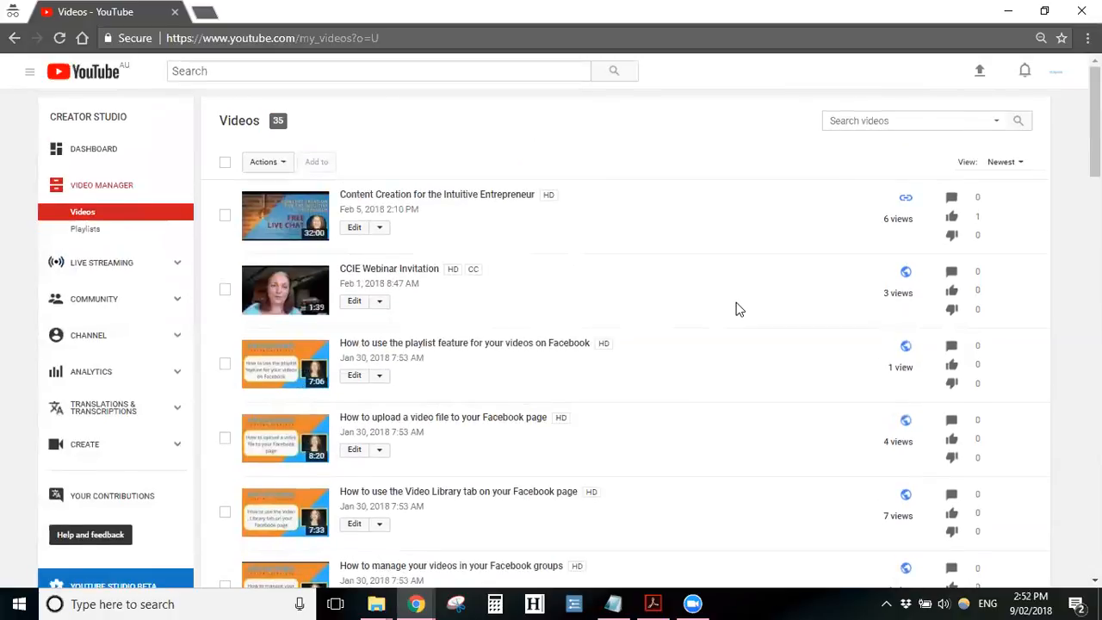
Upload the CCIE Webinar Invitation video file from the computer to the channel
{"action": "left_click", "coordinate": [979, 76]}
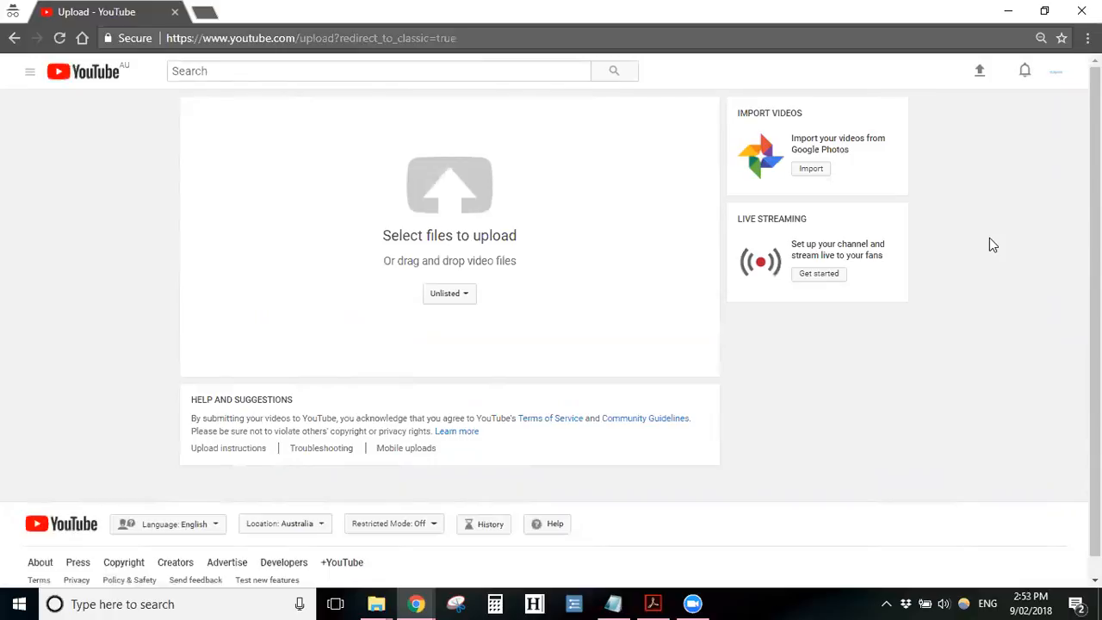
{"action": "key", "text": "alt+Tab"}
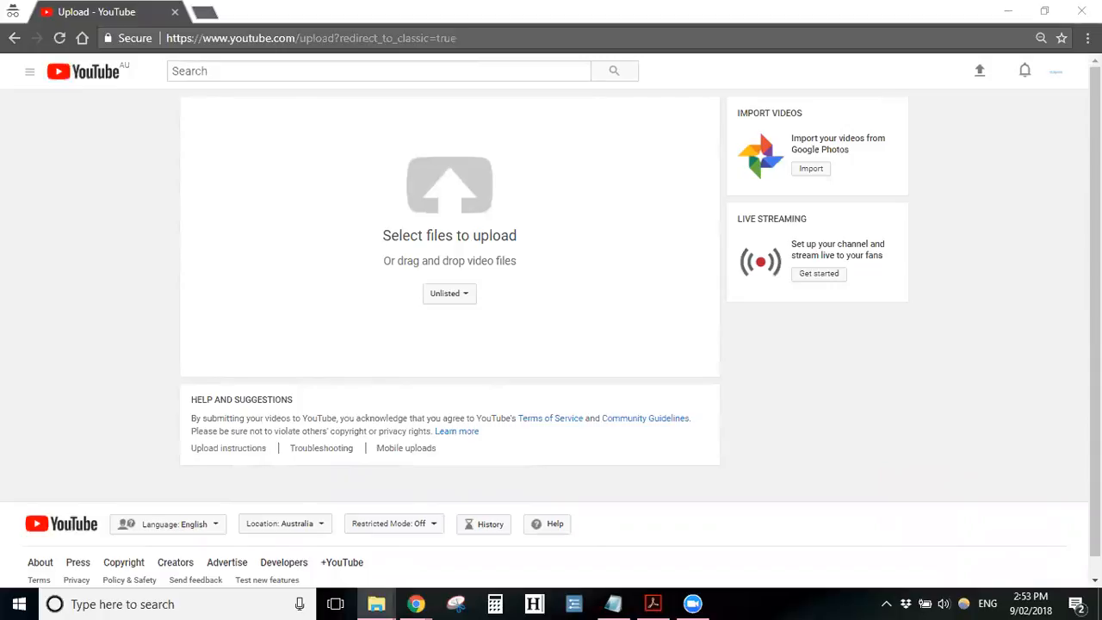
{"action": "left_click_drag", "start_coordinate": [573, 229], "coordinate": [463, 228]}
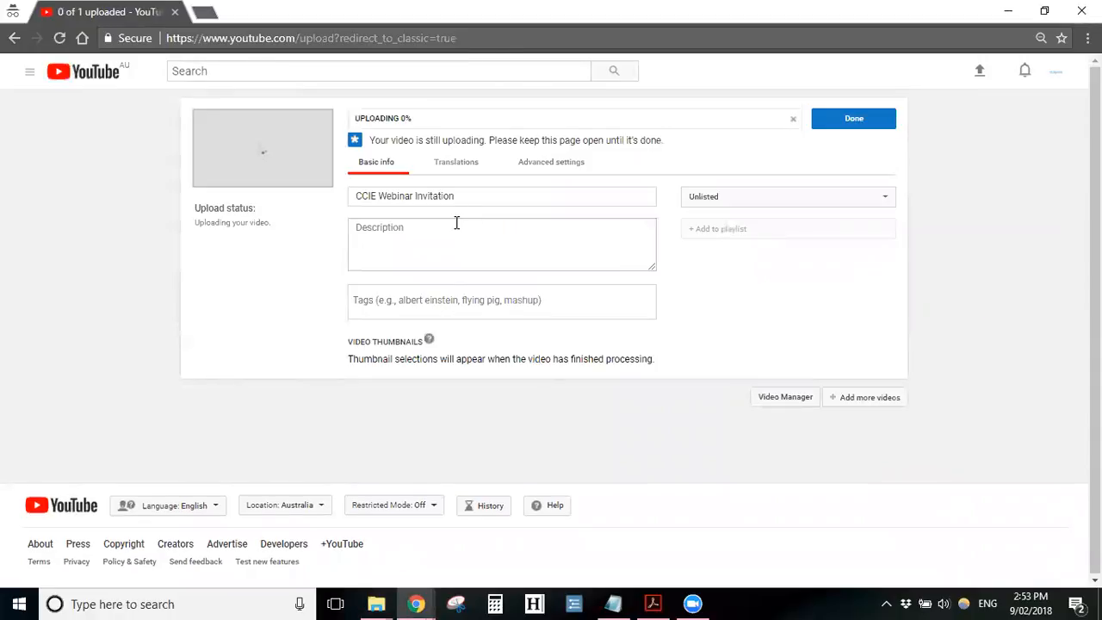
Set the uploading video's visibility to Private
{"action": "left_click", "coordinate": [884, 198]}
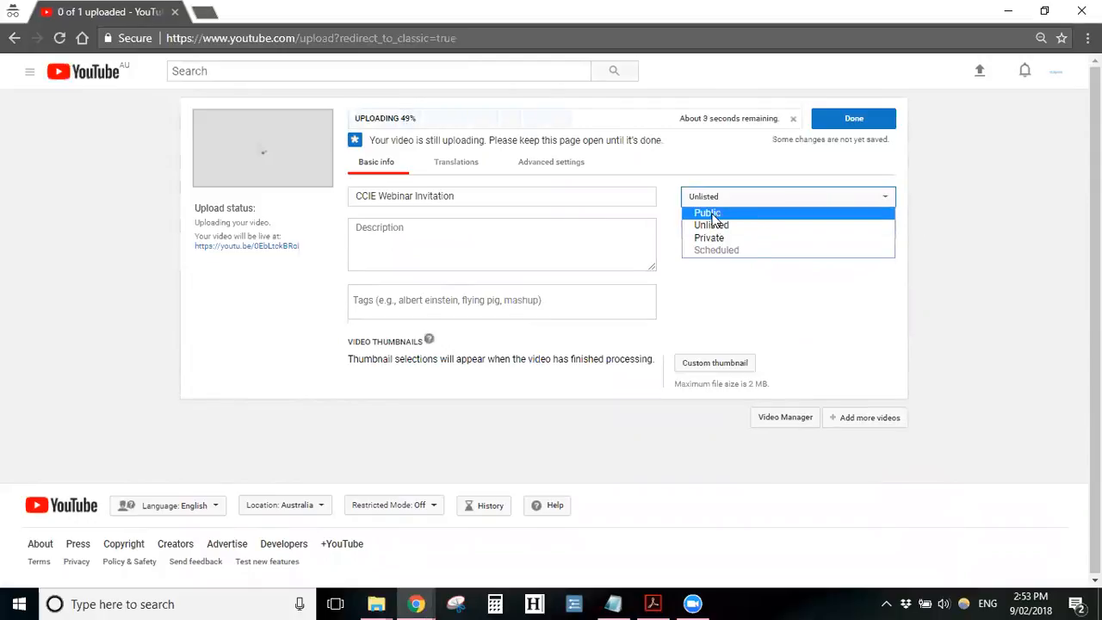
{"action": "left_click", "coordinate": [713, 215]}
{"action": "left_click", "coordinate": [884, 199]}
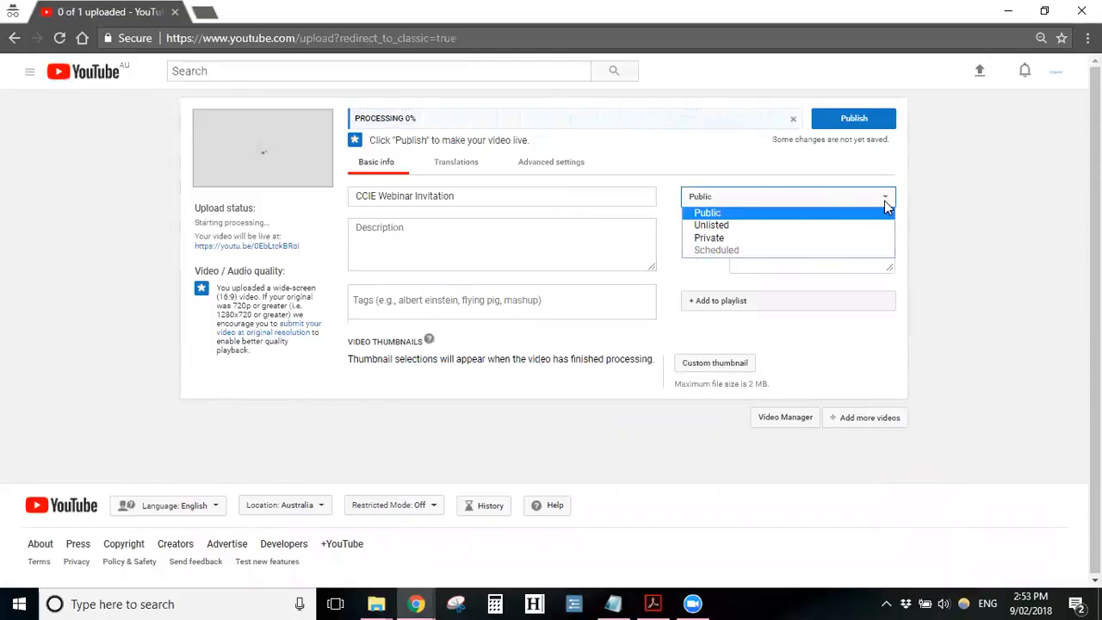
{"action": "left_click", "coordinate": [712, 238]}
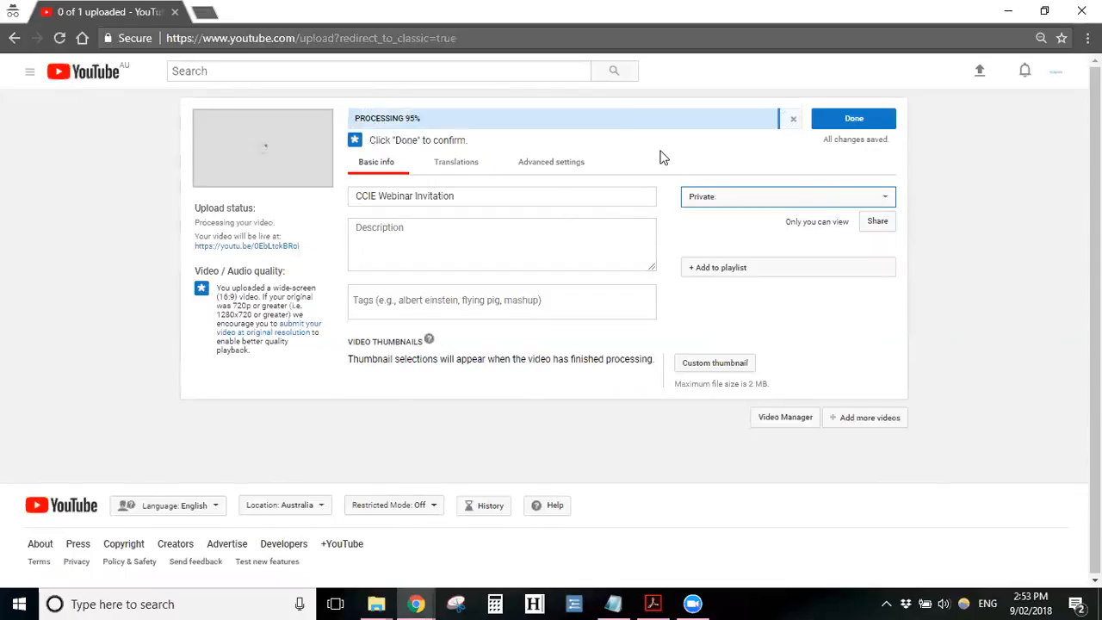
{"action": "left_click", "coordinate": [480, 197]}
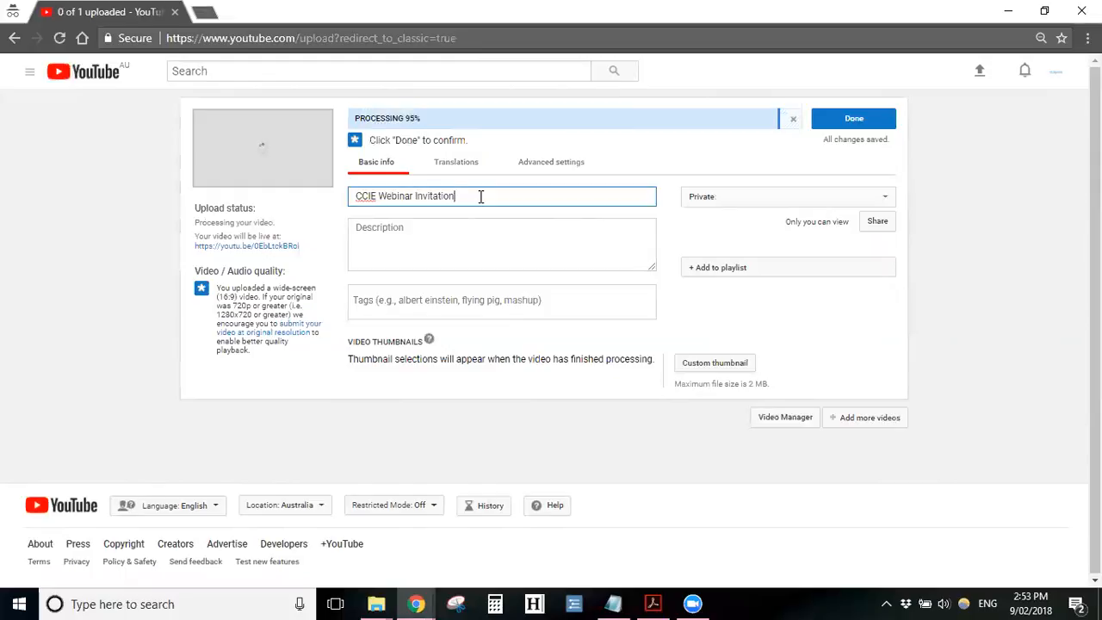
{"action": "left_click_drag", "start_coordinate": [458, 196], "coordinate": [349, 198]}
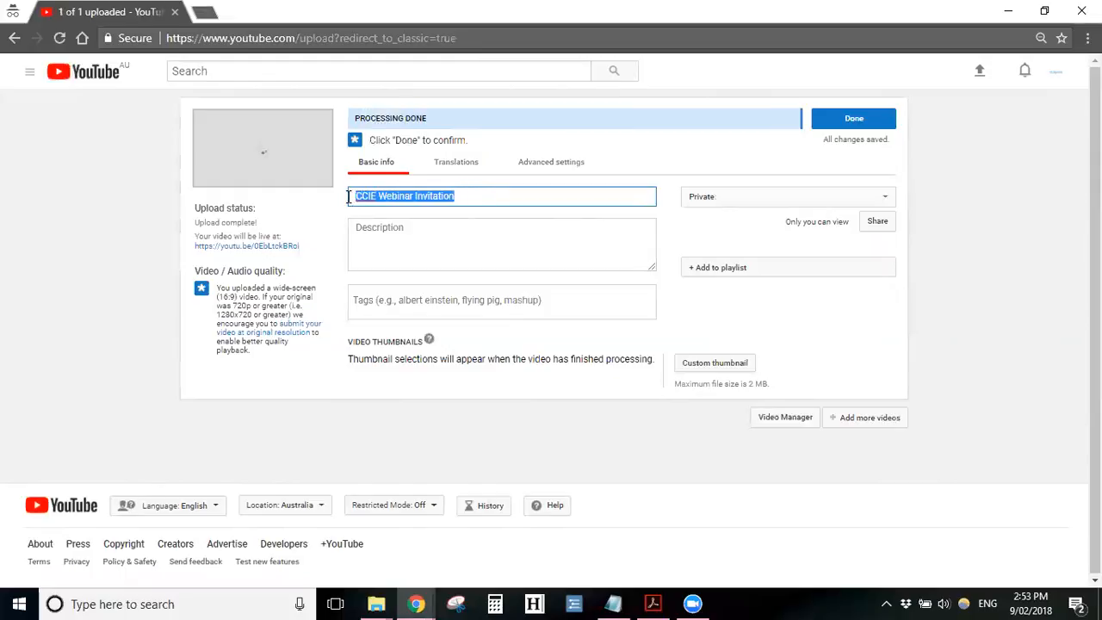
{"action": "left_click", "coordinate": [477, 199]}
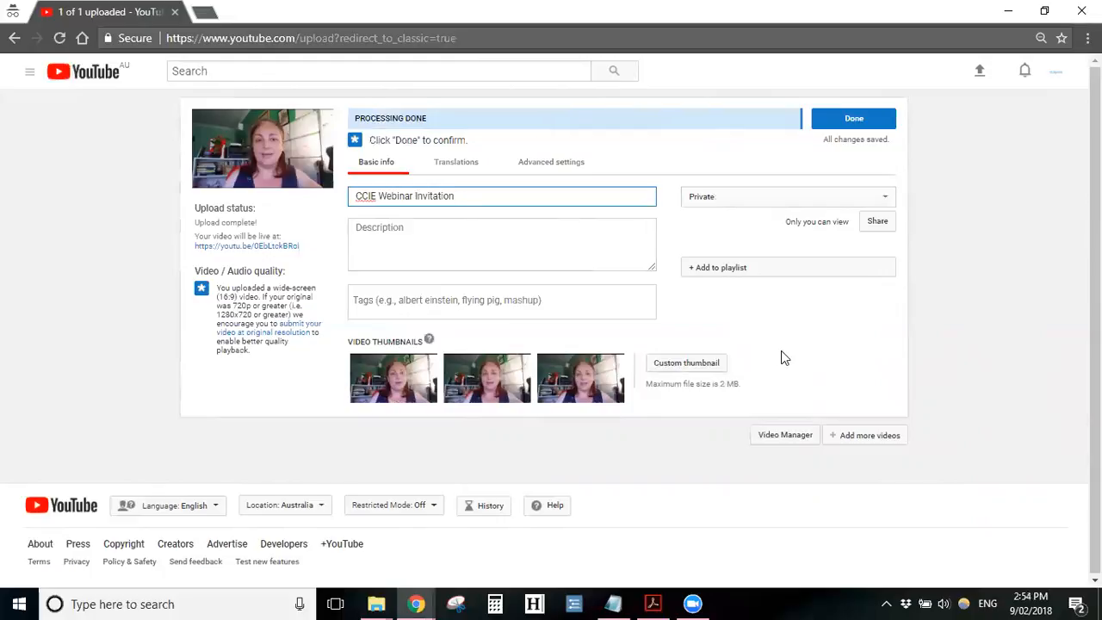
Confirm the upload and open the Subtitles/CC settings of the newly uploaded CCIE Webinar Invitation video from Video Manager
{"action": "left_click", "coordinate": [847, 121]}
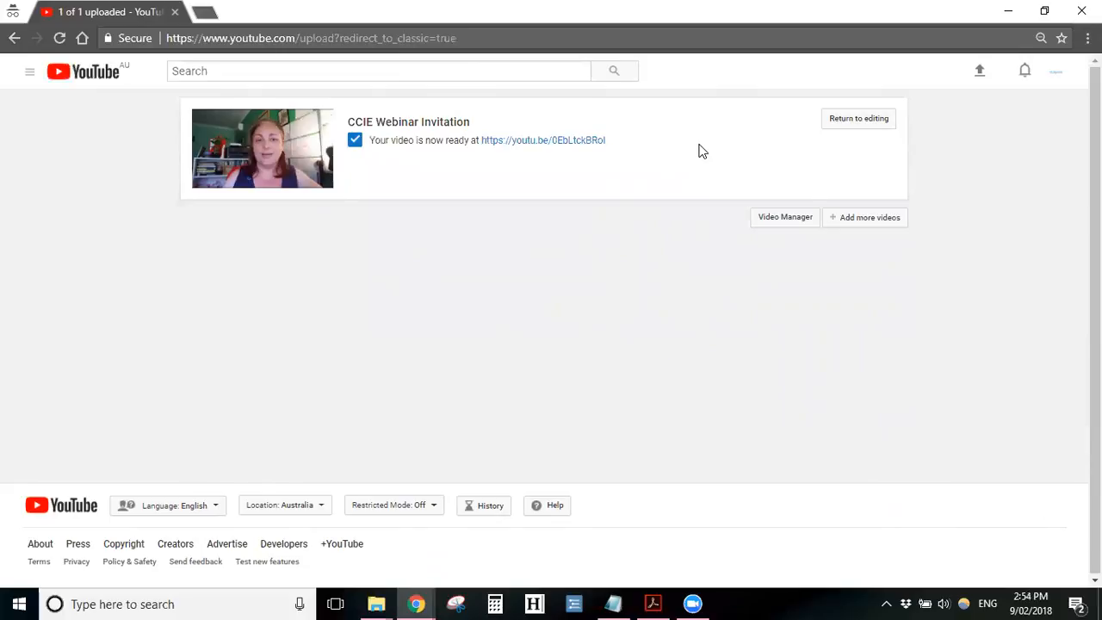
{"action": "left_click", "coordinate": [778, 222]}
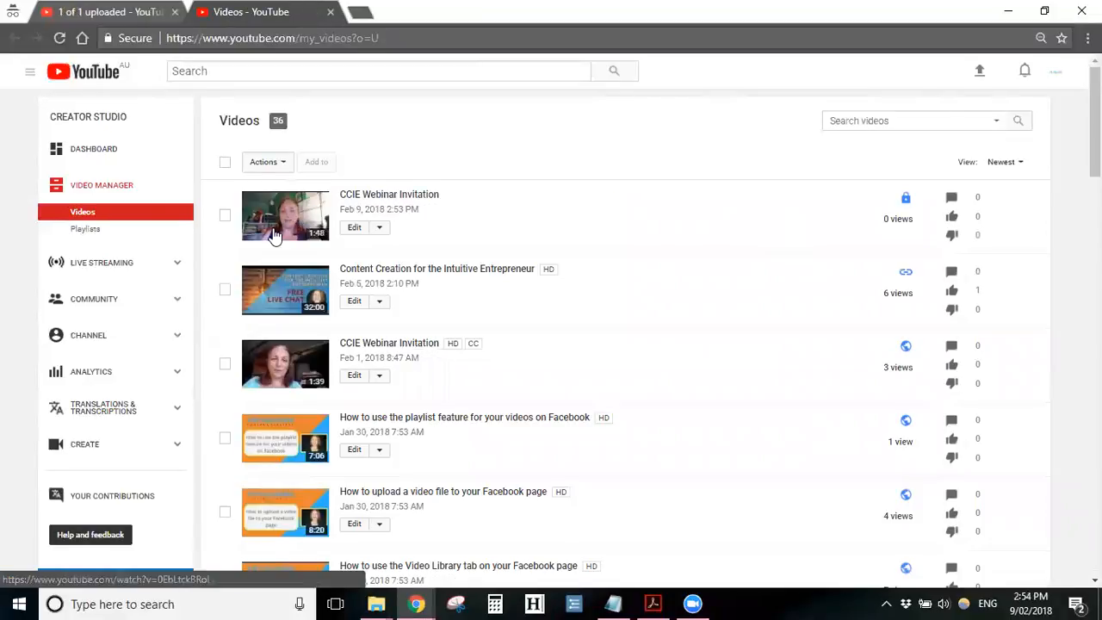
{"action": "left_click", "coordinate": [380, 235]}
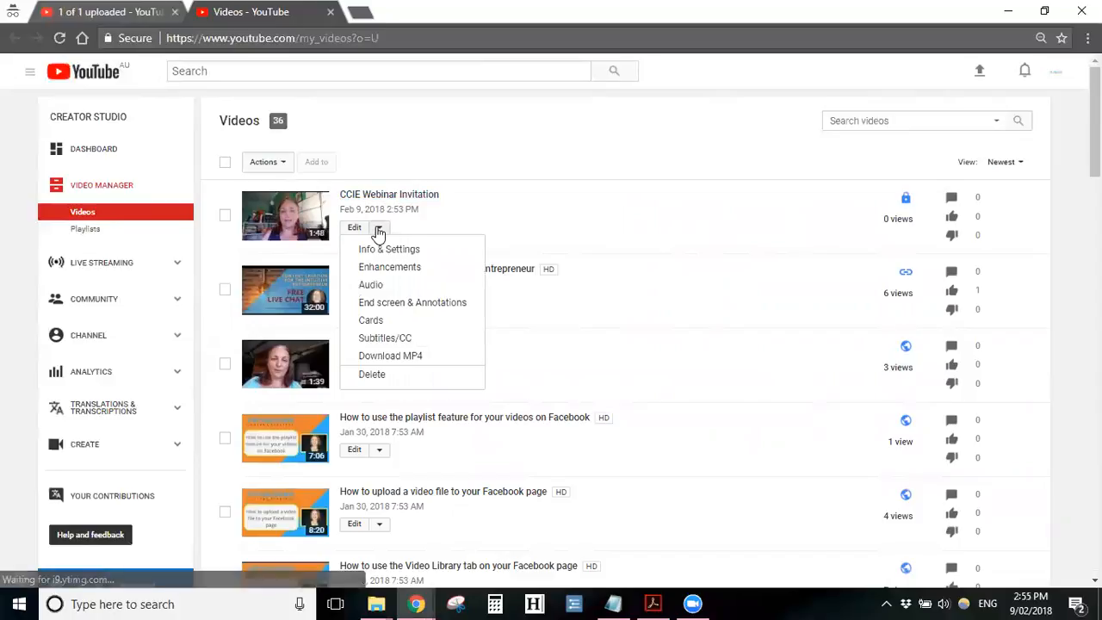
{"action": "left_click", "coordinate": [386, 339]}
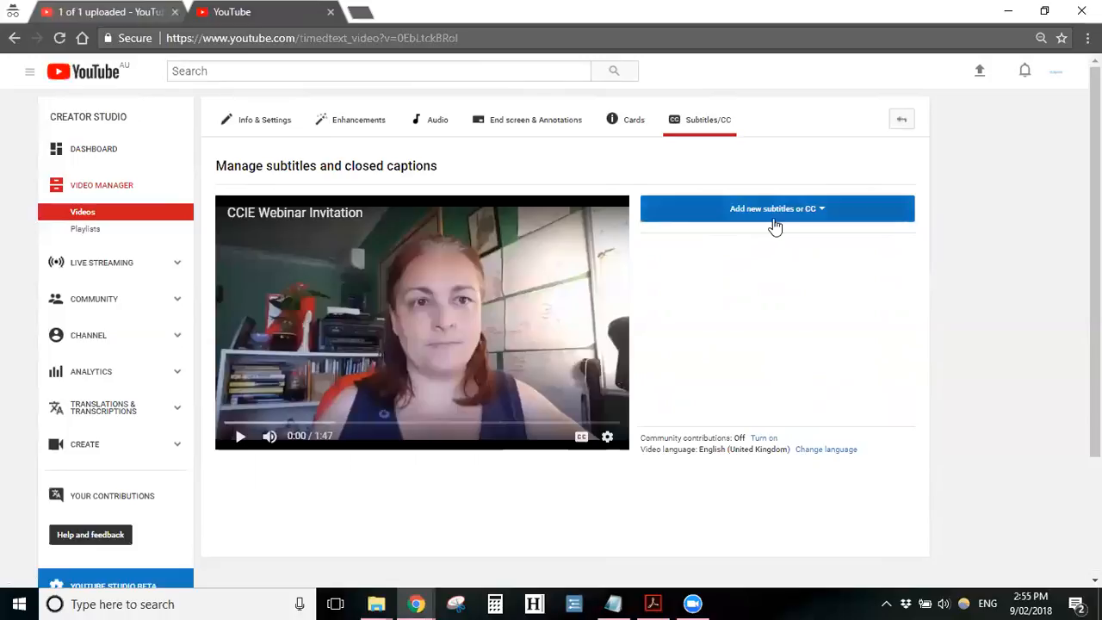
Examine the file upload method for adding English (United Kingdom) subtitles, cancel it, and return to Video Manager
{"action": "left_click", "coordinate": [823, 213]}
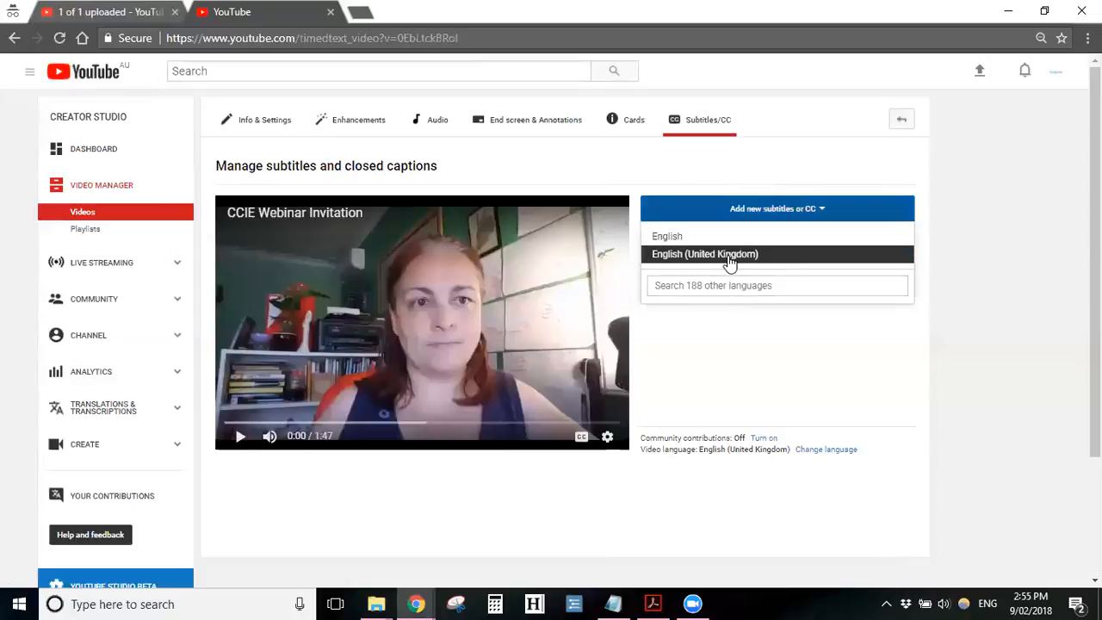
{"action": "left_click", "coordinate": [690, 260]}
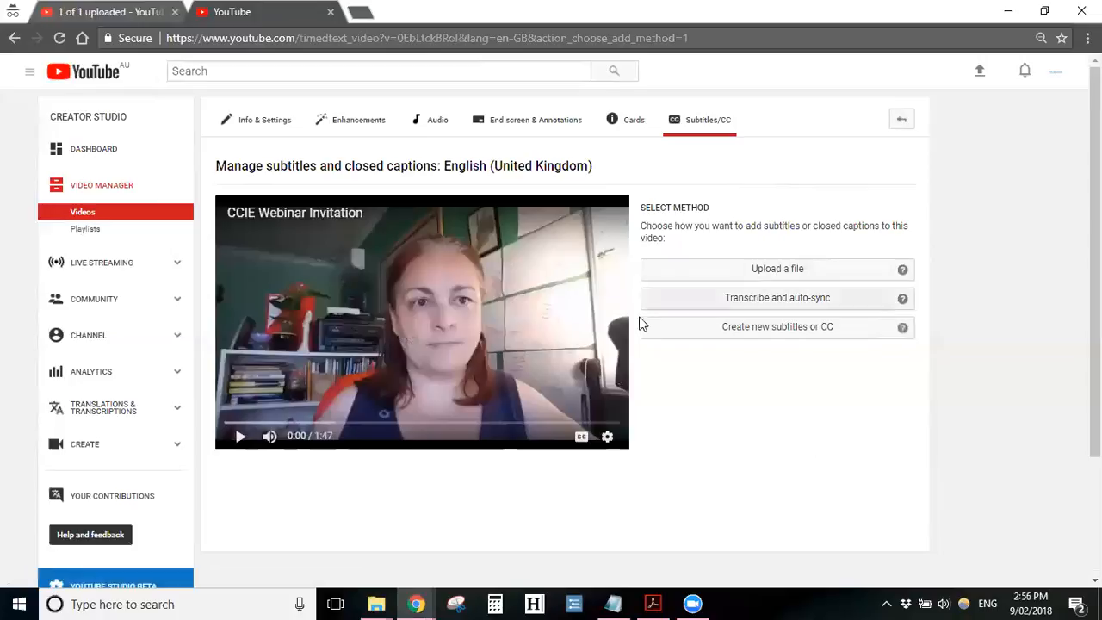
{"action": "left_click", "coordinate": [765, 281]}
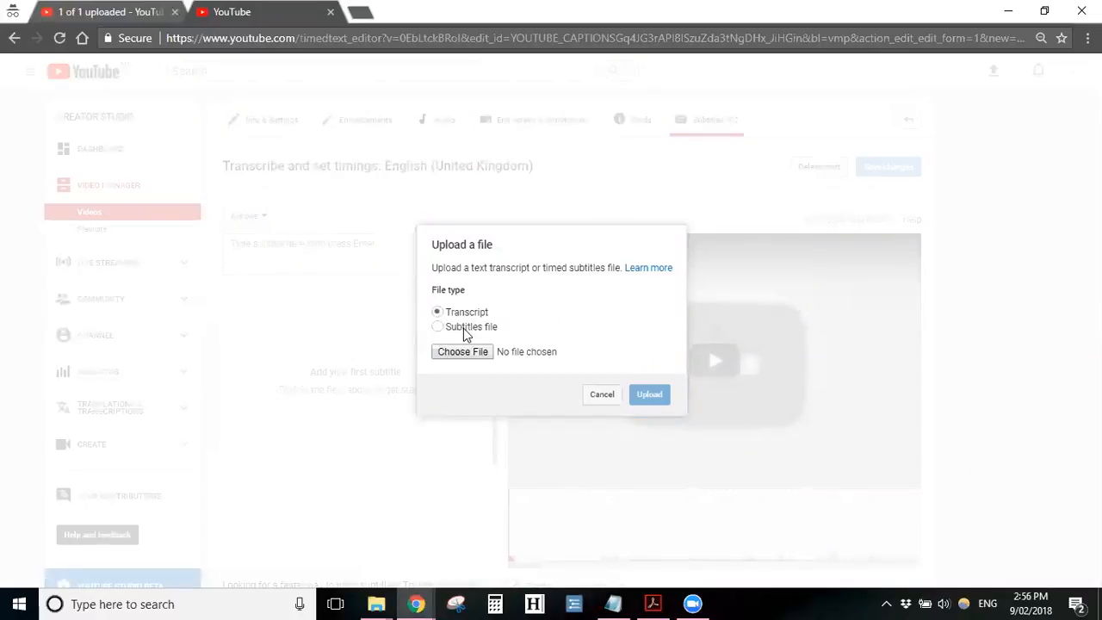
{"action": "left_click", "coordinate": [600, 397]}
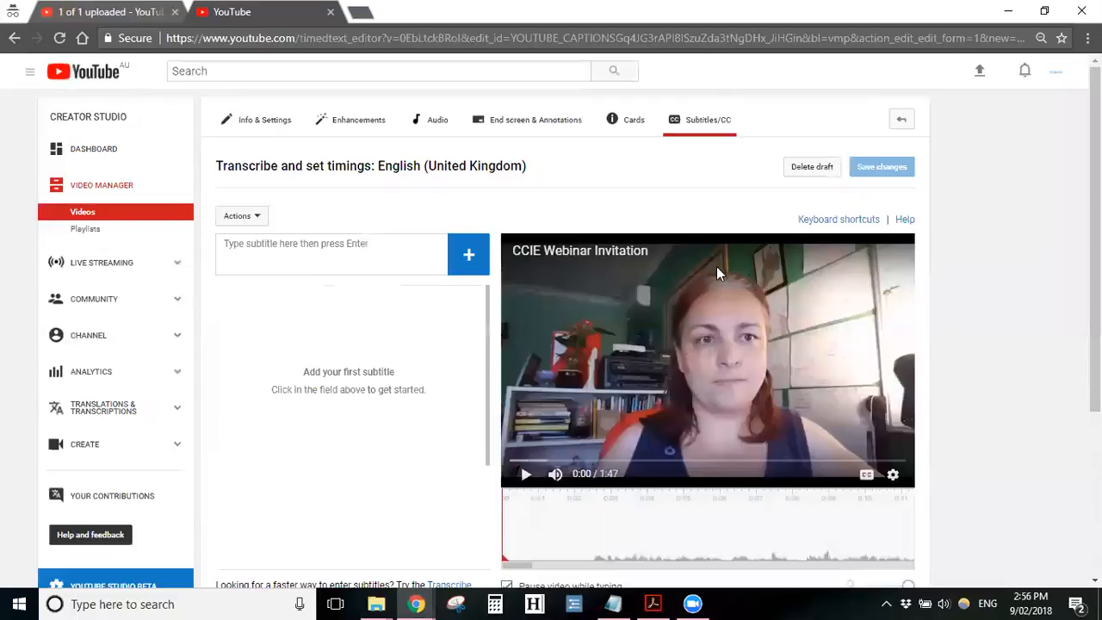
{"action": "left_click", "coordinate": [901, 121]}
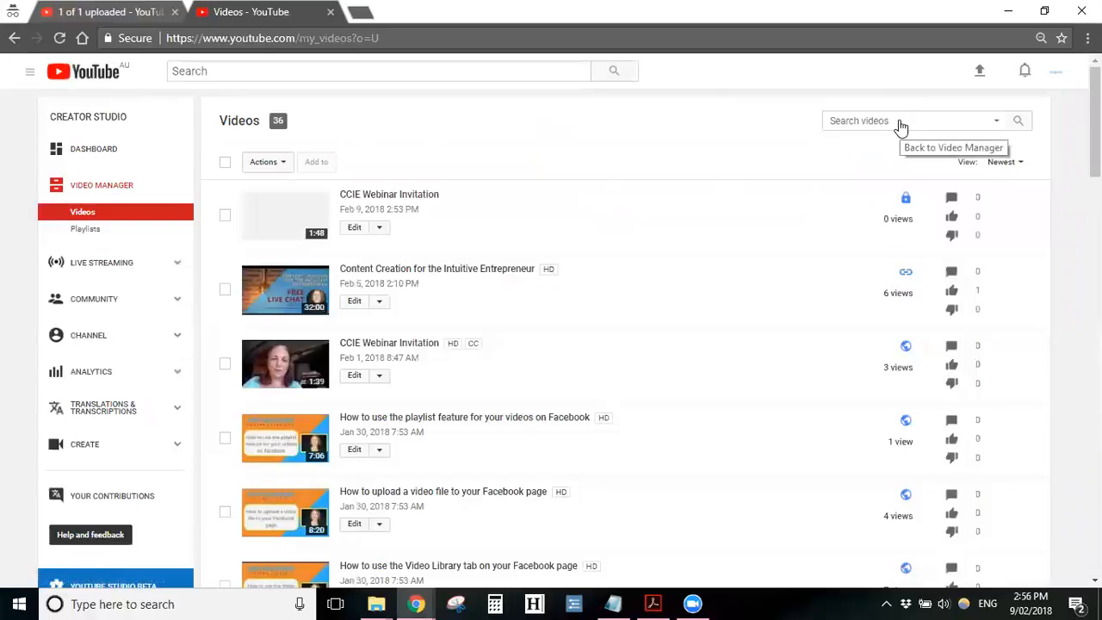
Reopen the new video's subtitle settings, examine the Transcribe and auto-sync method for English (United Kingdom) and its actions, and exit
{"action": "left_click", "coordinate": [380, 229]}
{"action": "left_click", "coordinate": [402, 339]}
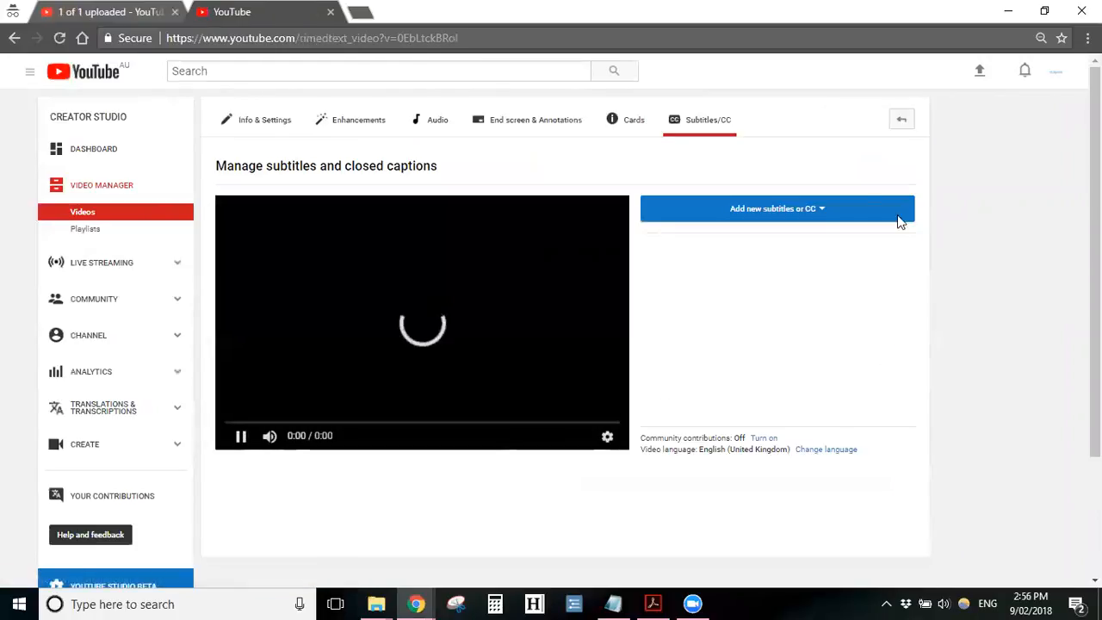
{"action": "left_click", "coordinate": [823, 213]}
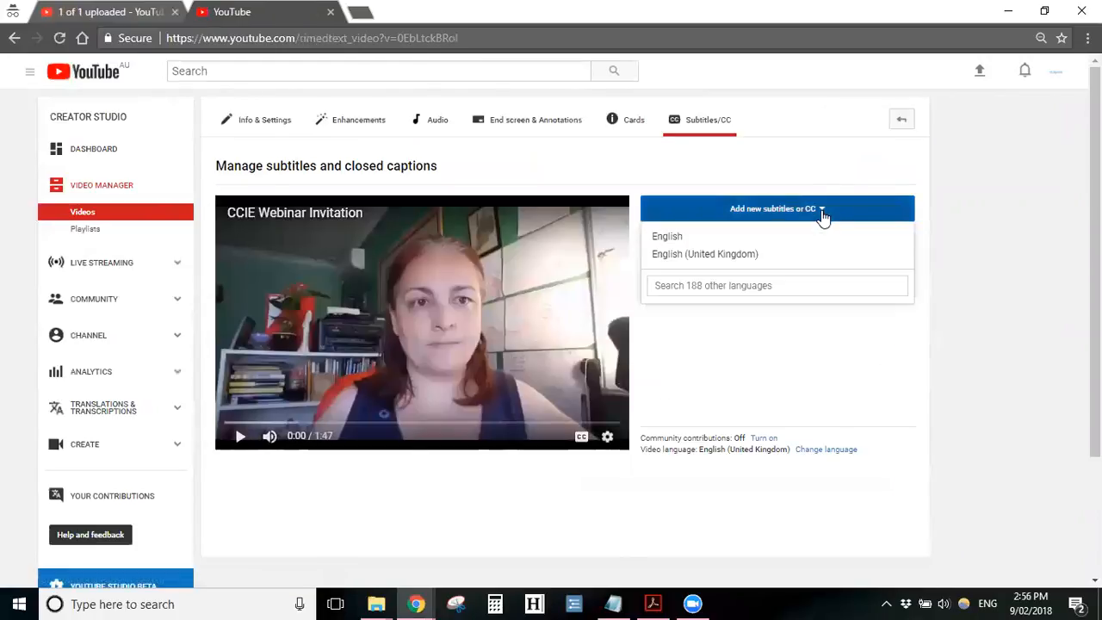
{"action": "left_click", "coordinate": [746, 258]}
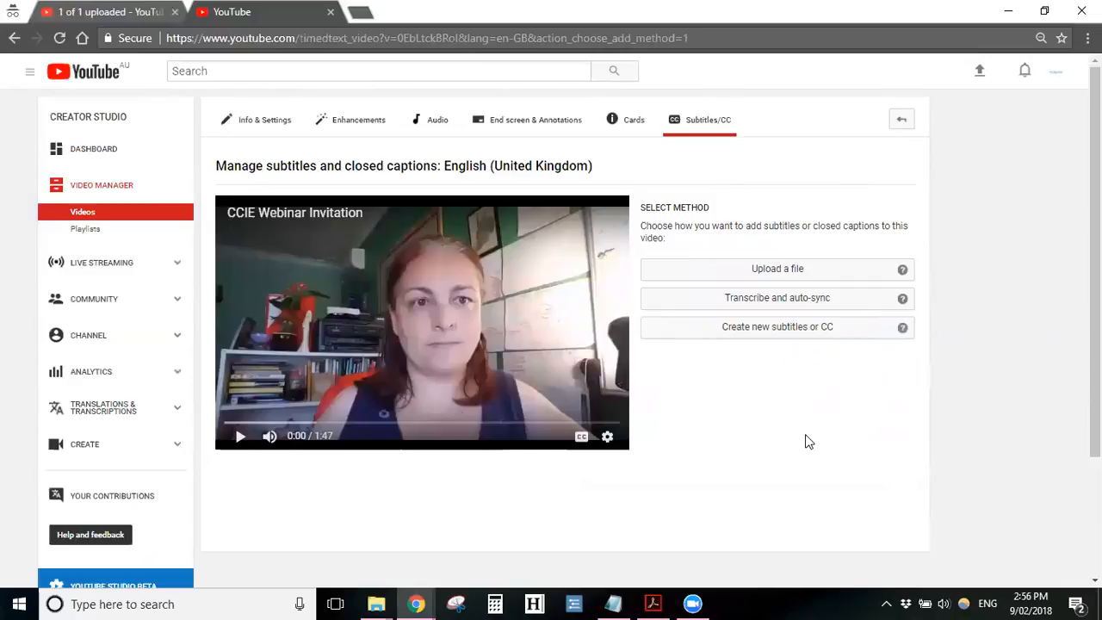
{"action": "left_click", "coordinate": [773, 303]}
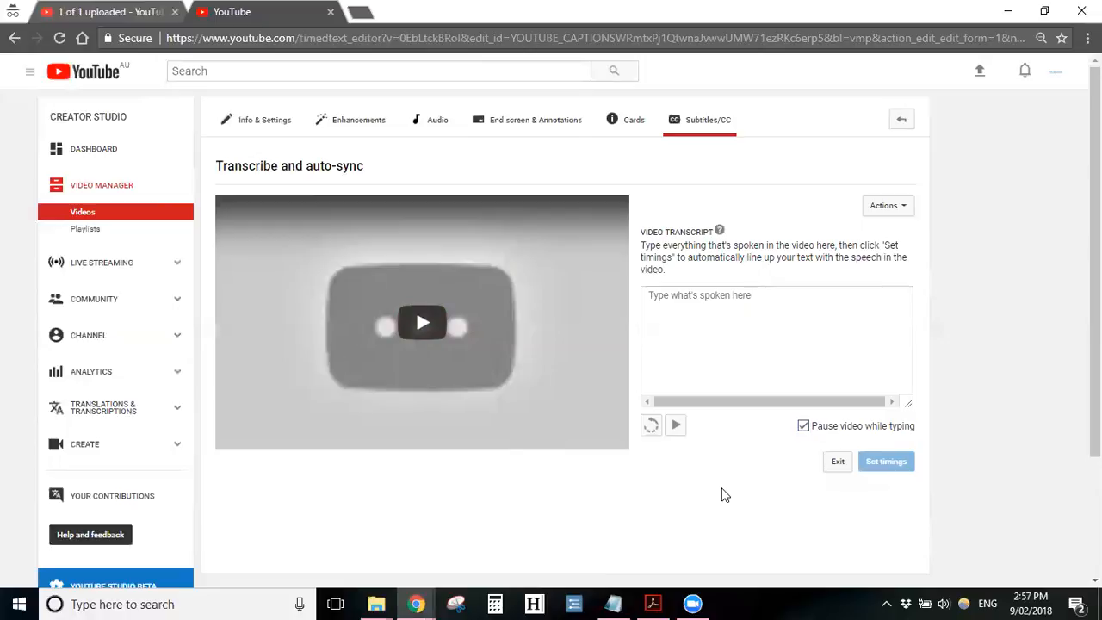
{"action": "left_click", "coordinate": [907, 208]}
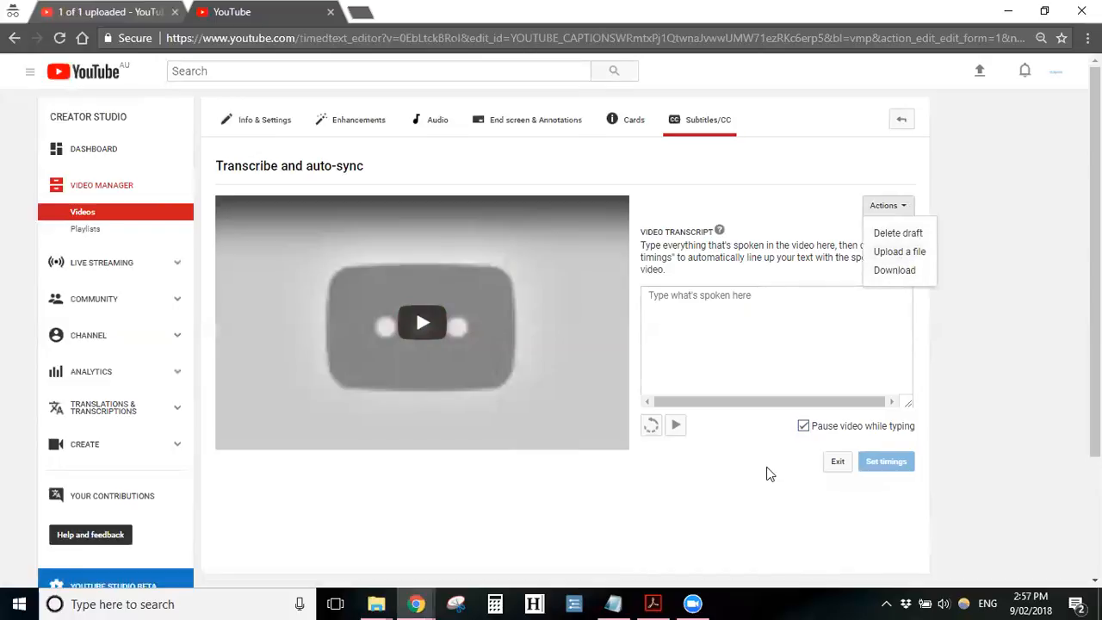
{"action": "left_click", "coordinate": [834, 463]}
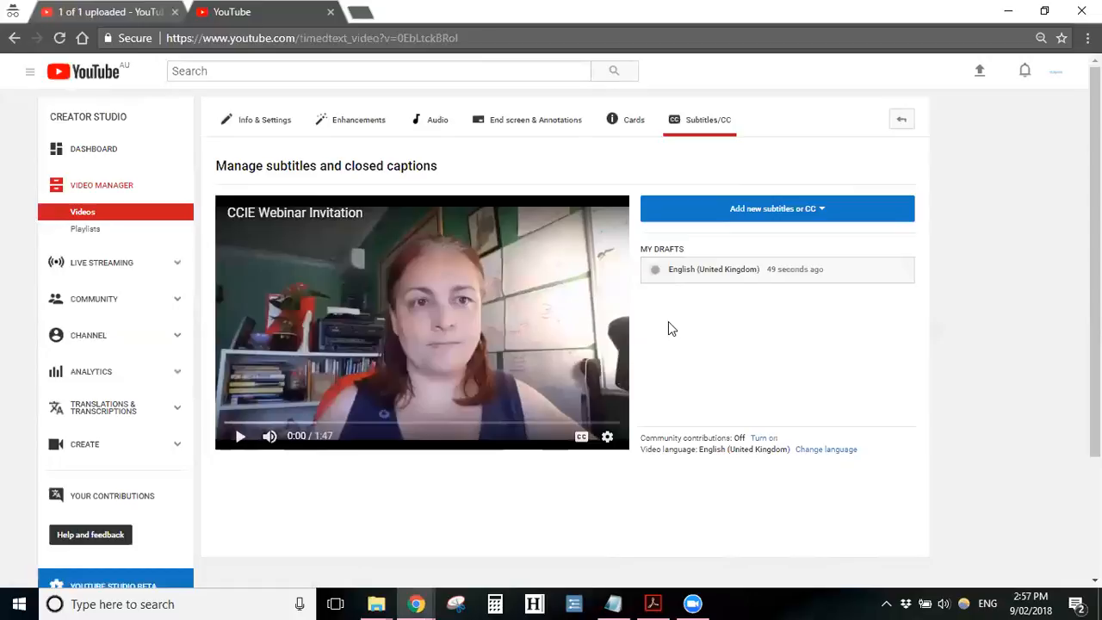
Overwrite the existing English (United Kingdom) subtitles using the Create new subtitles or CC method and place the cursor in the first subtitle entry
{"action": "left_click", "coordinate": [823, 217]}
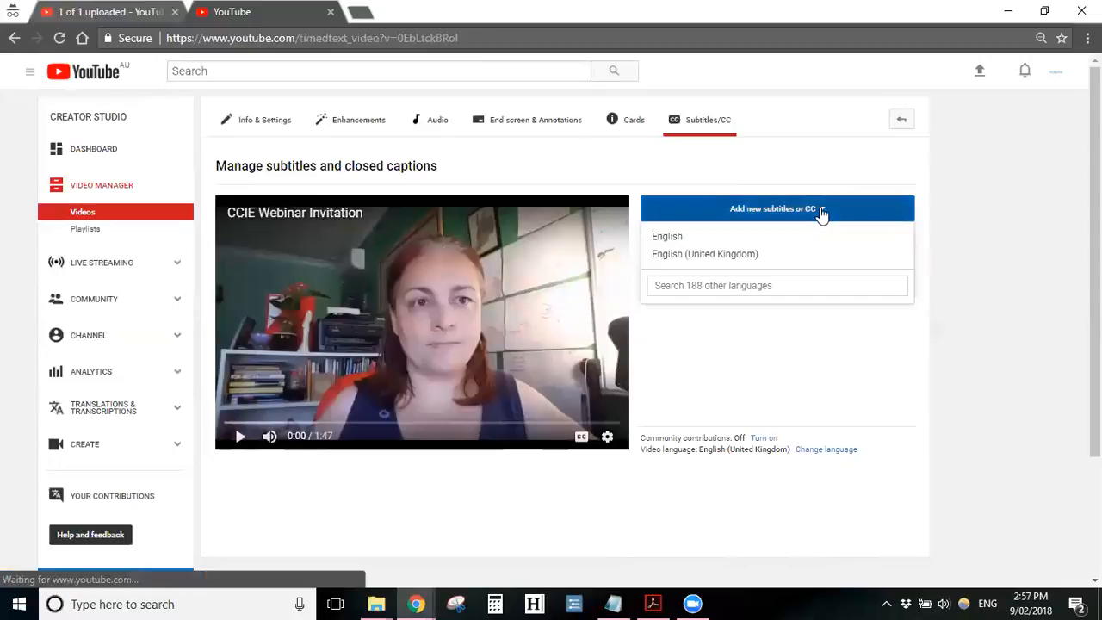
{"action": "left_click", "coordinate": [709, 257]}
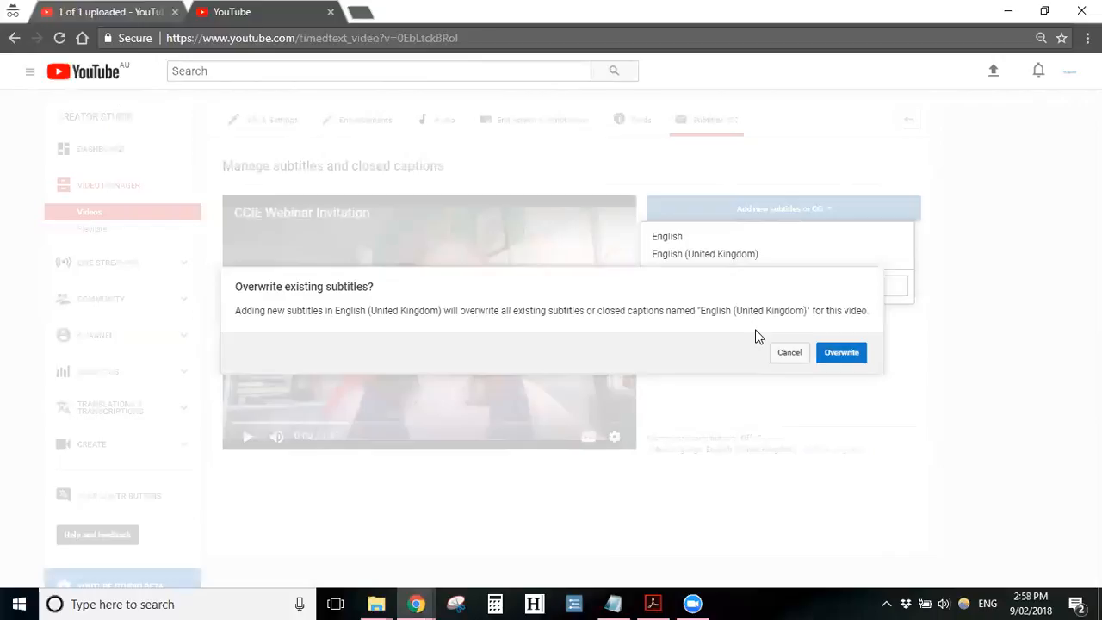
{"action": "left_click", "coordinate": [842, 356]}
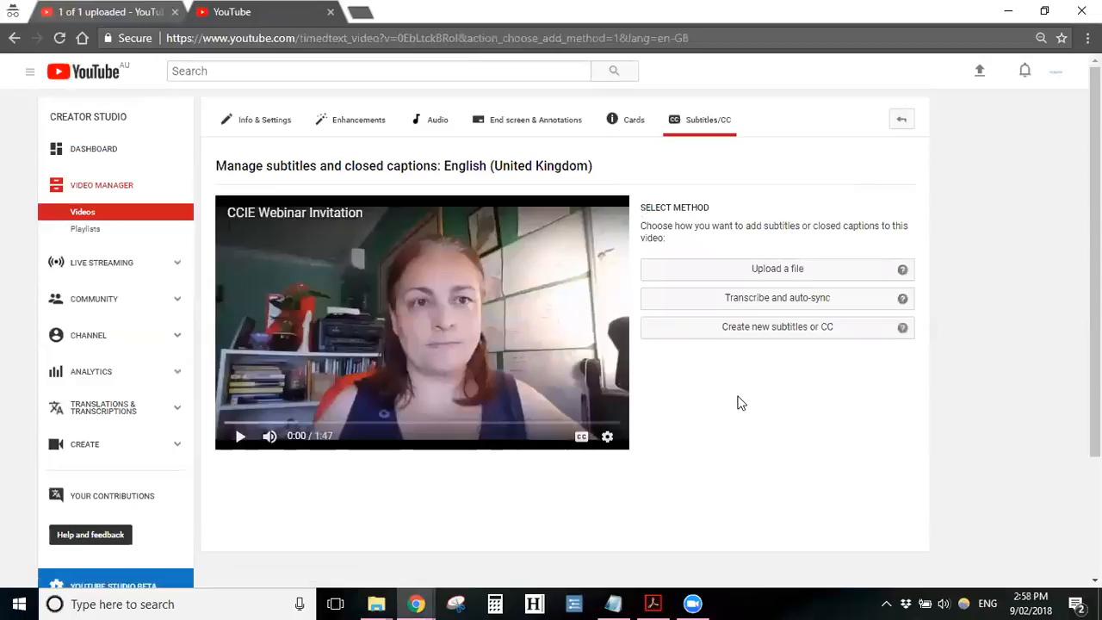
{"action": "left_click", "coordinate": [784, 333]}
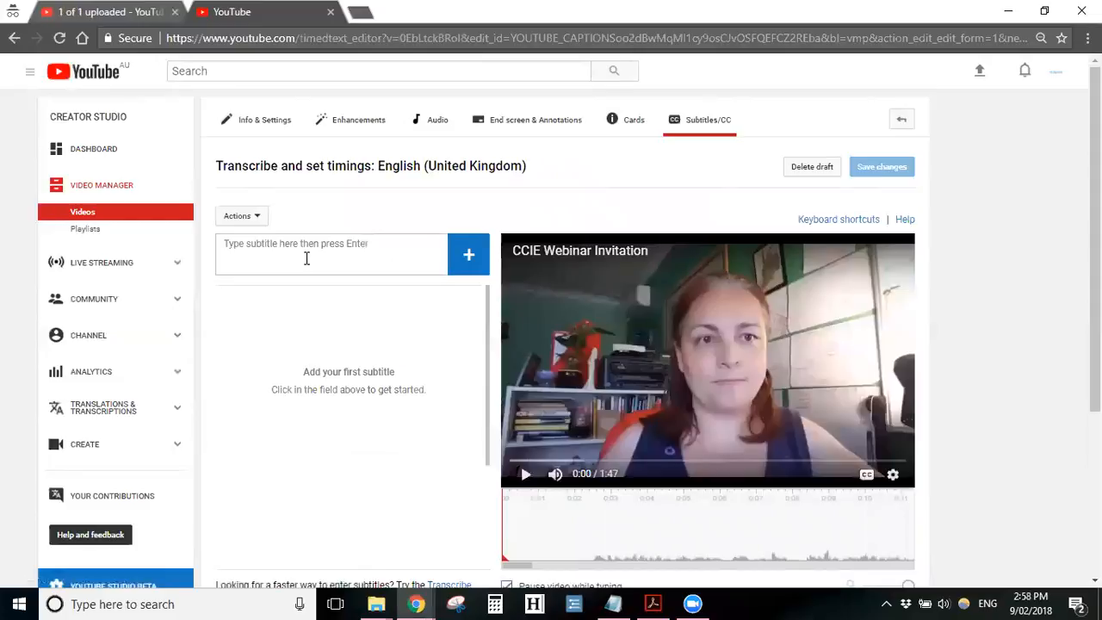
{"action": "left_click", "coordinate": [258, 255]}
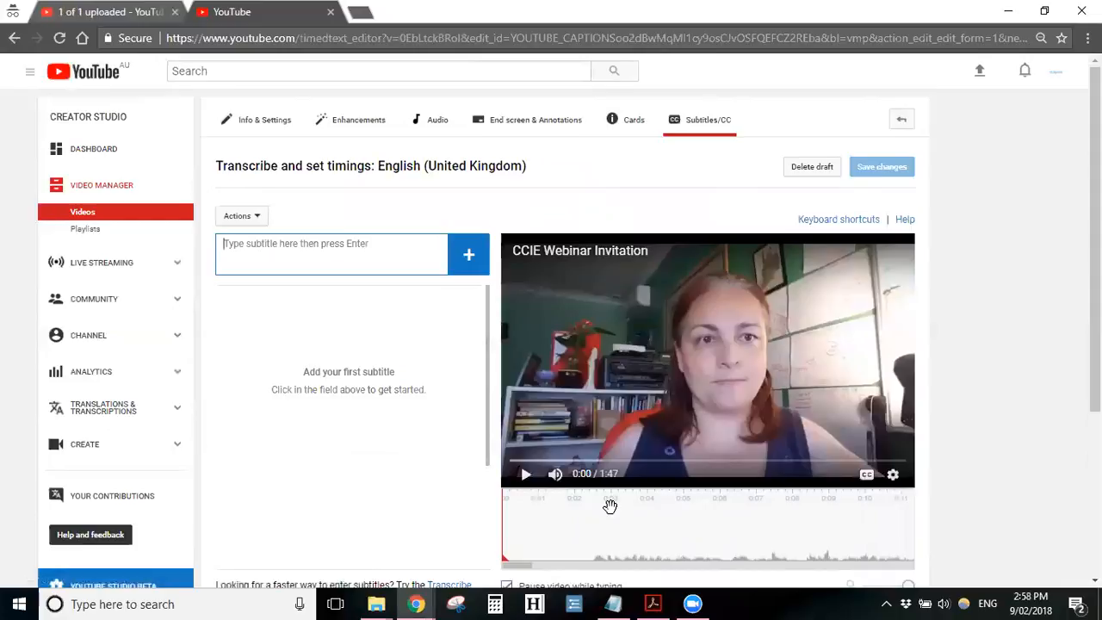
{"action": "scroll", "coordinate": [580, 518], "scroll_direction": "down", "scroll_amount": 2}
{"action": "scroll", "coordinate": [580, 521], "scroll_direction": "up", "scroll_amount": 2}
{"action": "scroll", "coordinate": [581, 523], "scroll_direction": "down", "scroll_amount": 1}
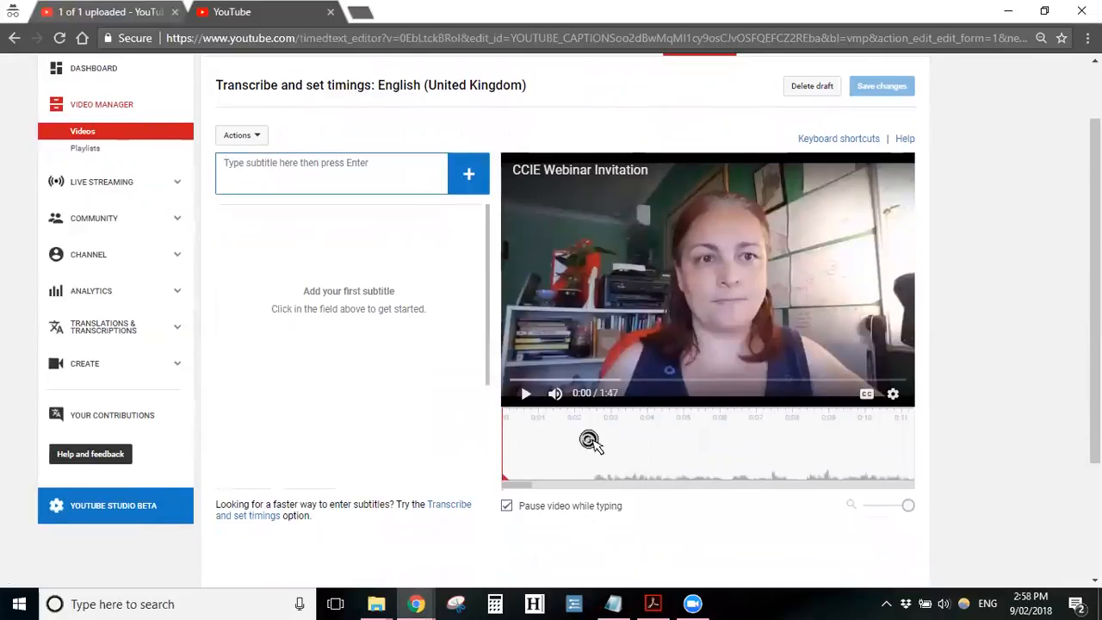
{"action": "scroll", "coordinate": [591, 439], "scroll_direction": "up", "scroll_amount": 1}
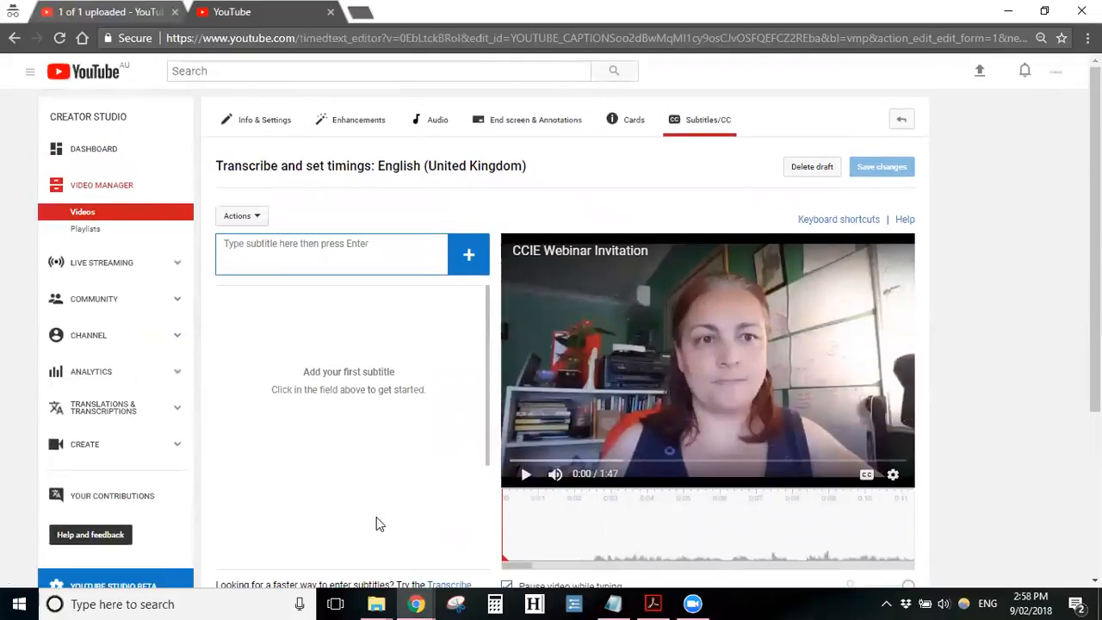
{"action": "mouse_move", "coordinate": [488, 330]}
{"action": "left_mouse_down"}
{"action": "mouse_move", "coordinate": [486, 415]}
{"action": "mouse_move", "coordinate": [489, 315]}
{"action": "left_mouse_up"}
{"action": "scroll", "coordinate": [471, 348], "scroll_direction": "down", "scroll_amount": 3}
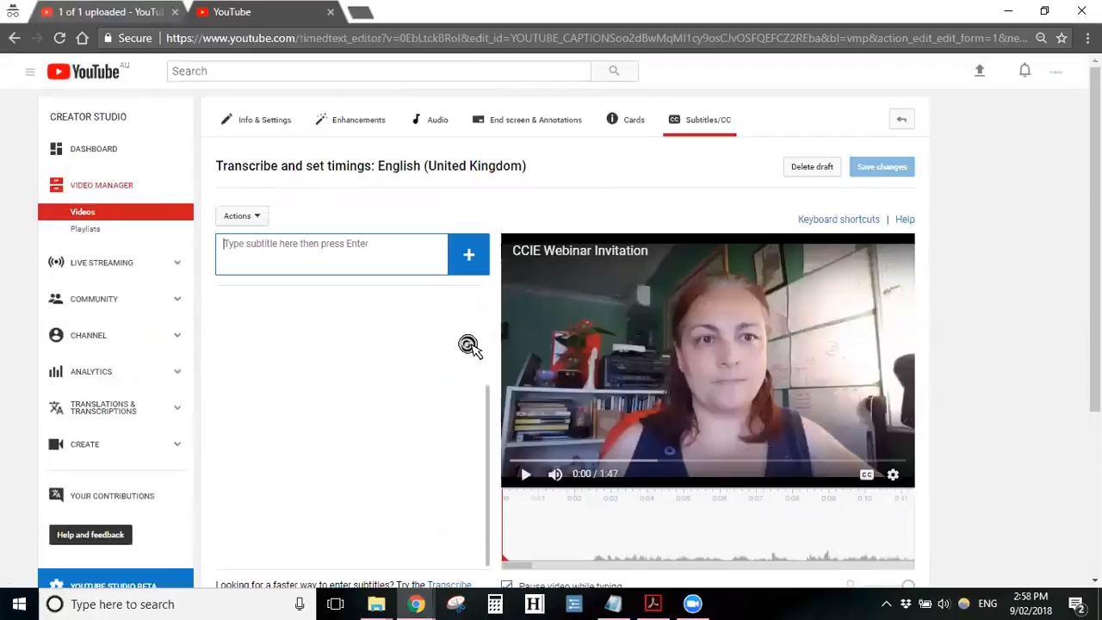
{"action": "scroll", "coordinate": [469, 346], "scroll_direction": "up", "scroll_amount": 3}
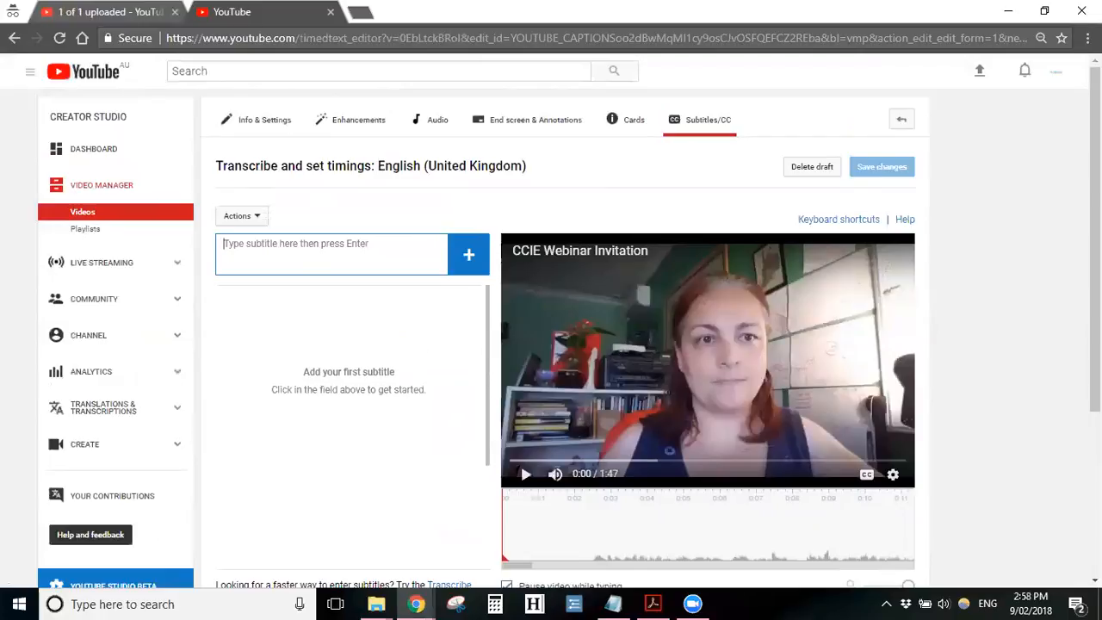
Play the video to about 0:05, pause, and add the first subtitle: "Hello, this is", the presenter's full name, and "from Virtualissimo"
{"action": "scroll", "coordinate": [383, 227], "scroll_direction": "down", "scroll_amount": 1}
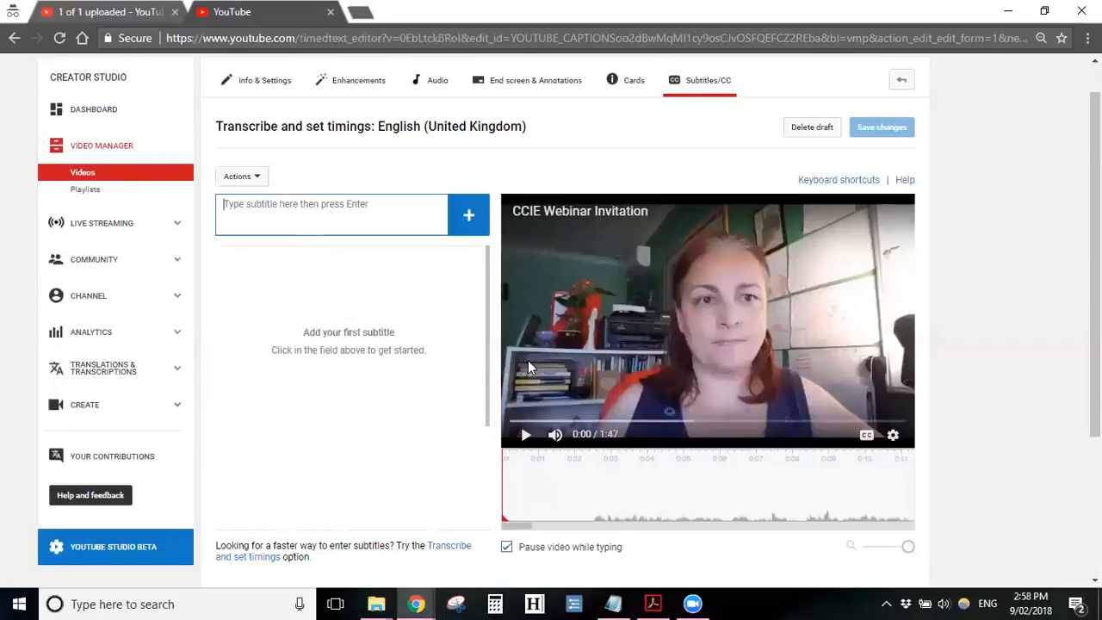
{"action": "left_click", "coordinate": [525, 439]}
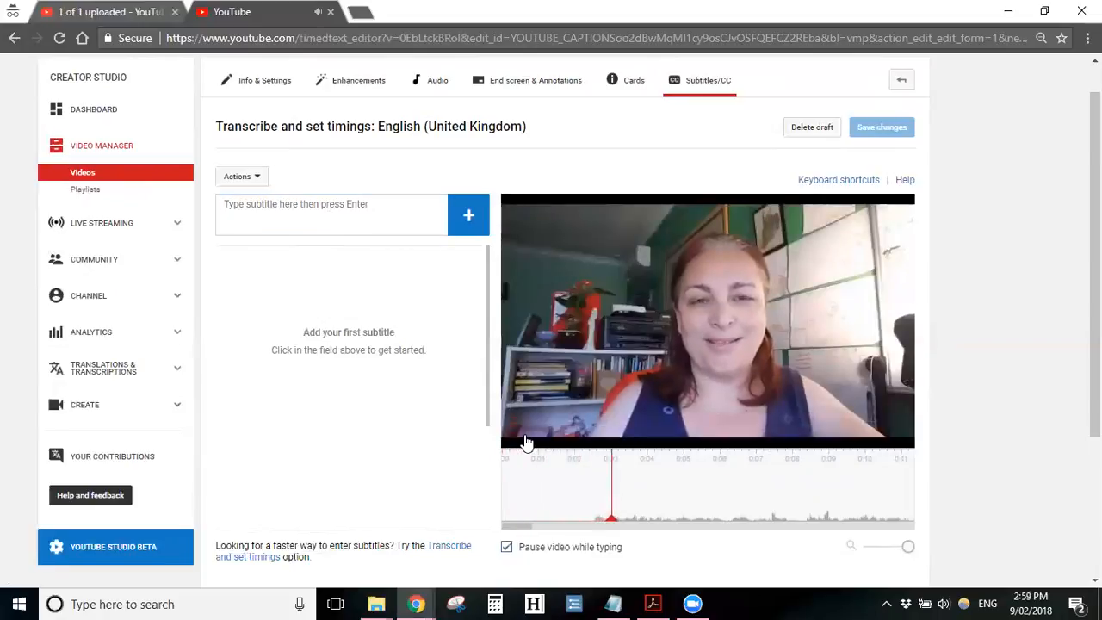
{"action": "left_click", "coordinate": [526, 438]}
{"action": "left_click", "coordinate": [270, 214]}
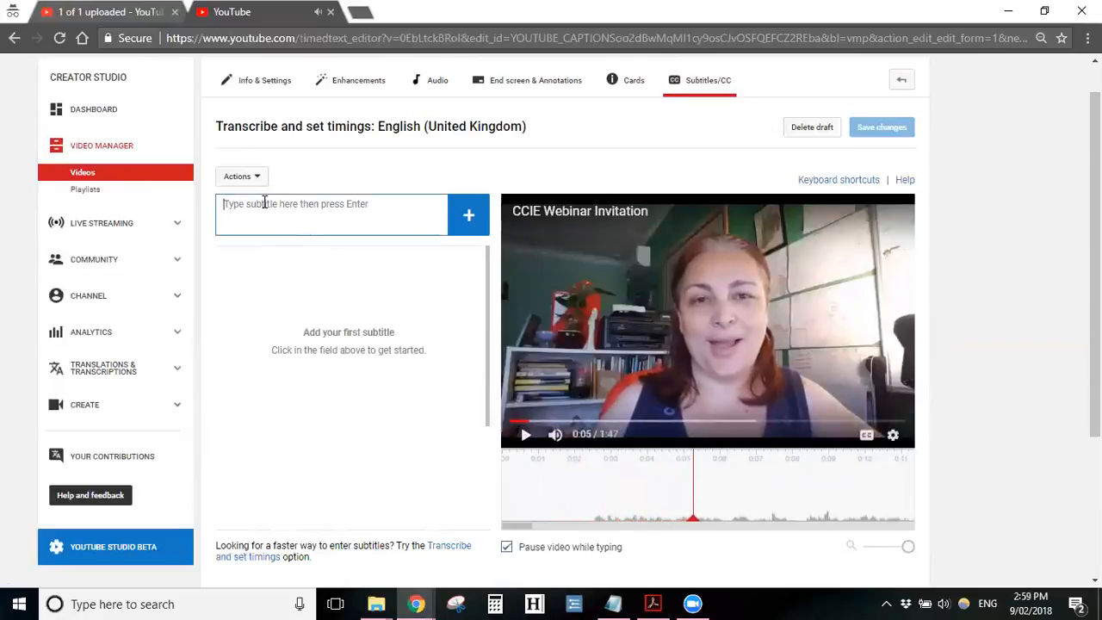
{"action": "type", "text": "Hello, this"}
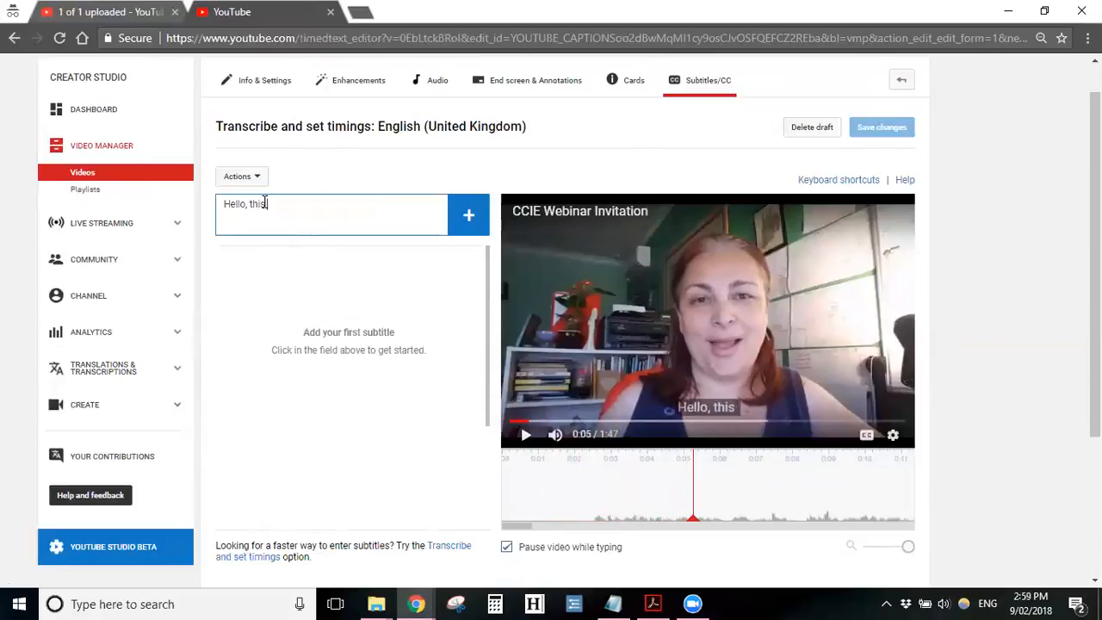
{"action": "type", "text": " is Andrea K"}
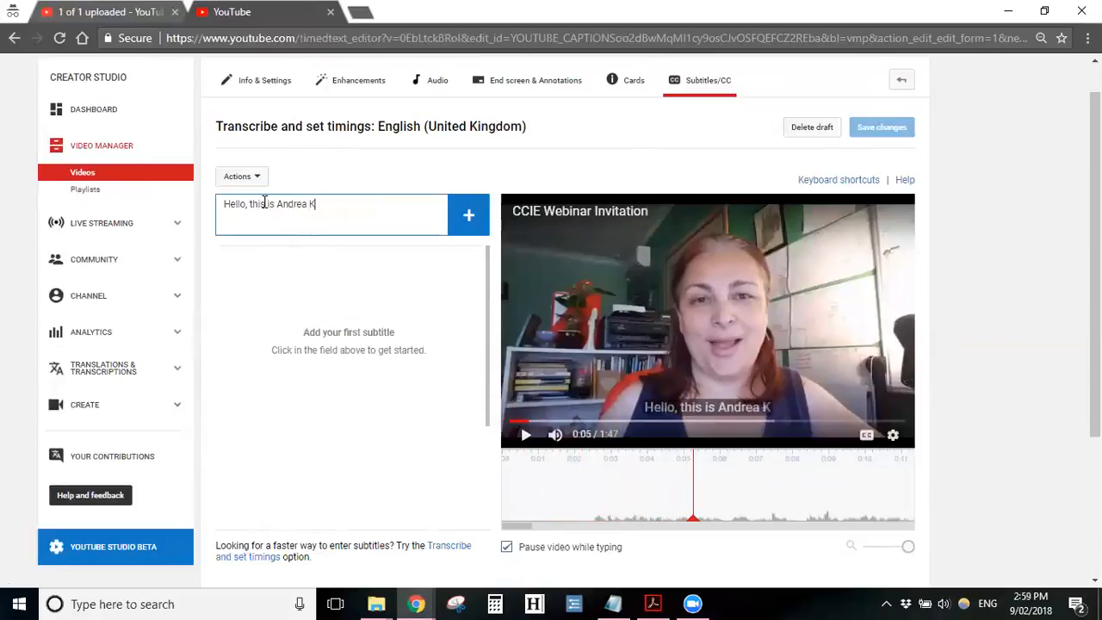
{"action": "type", "text": "aldy from Virt"}
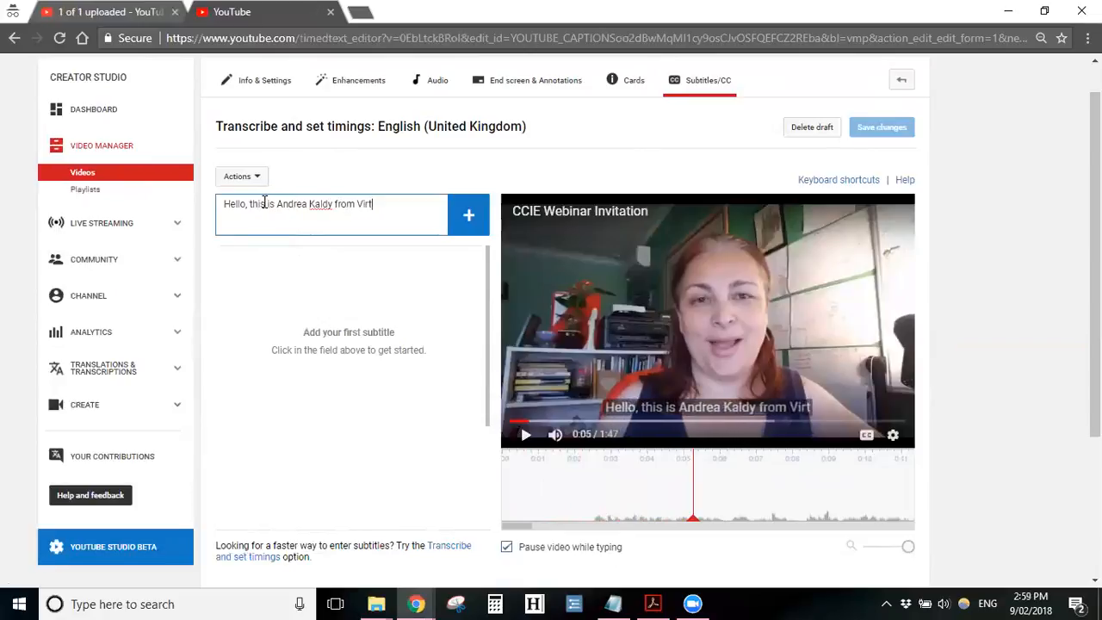
{"action": "type", "text": "uallssimo"}
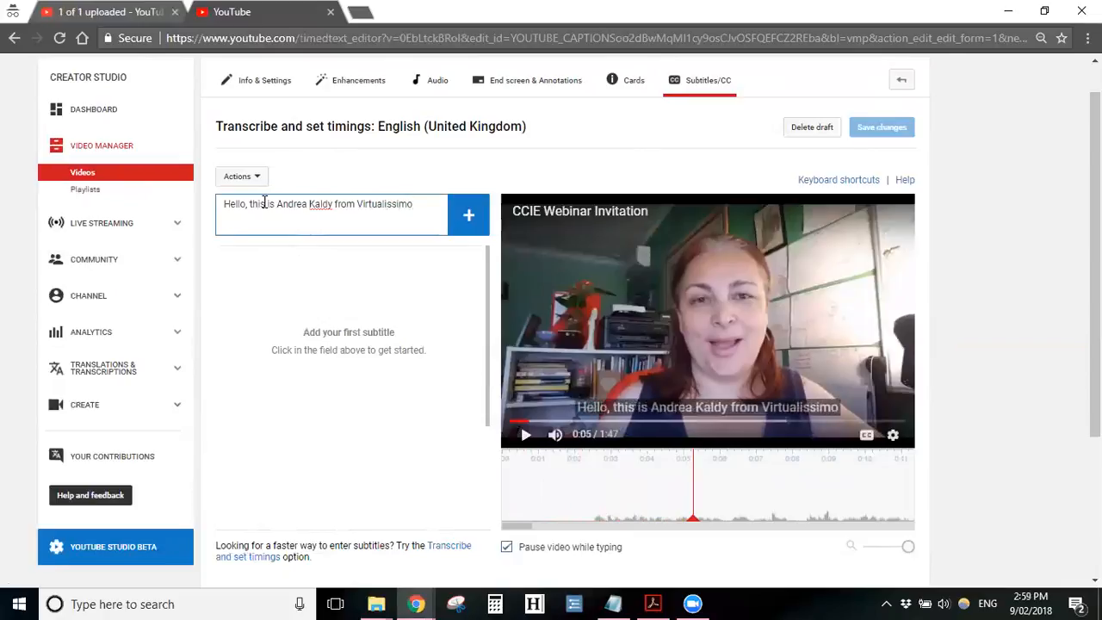
{"action": "left_click", "coordinate": [469, 217]}
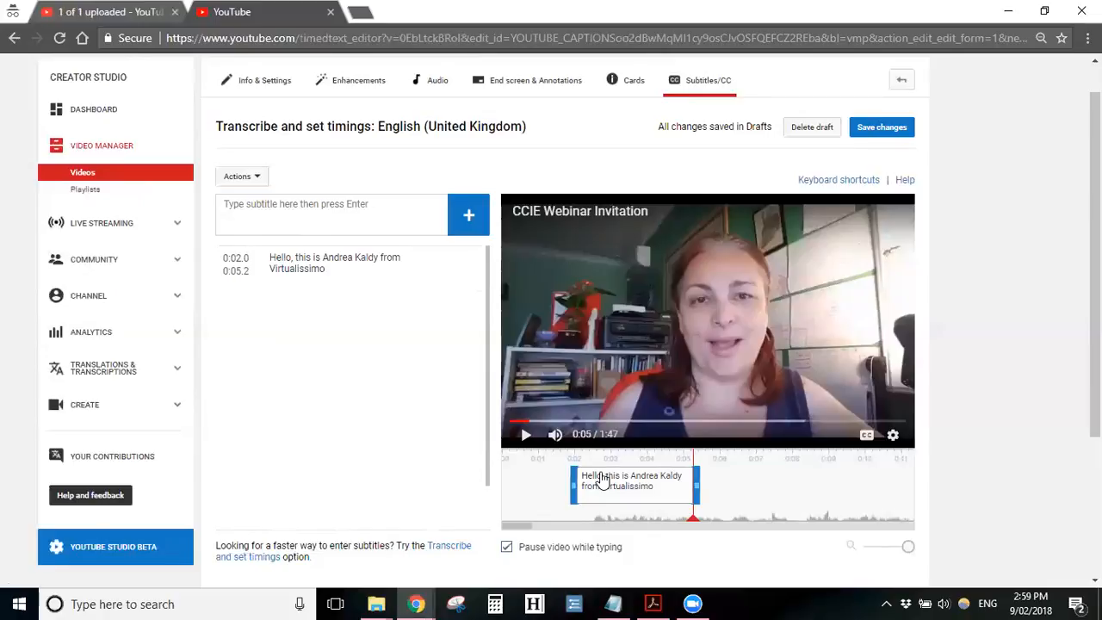
Play the video on to about 0:08, add an empty second subtitle there, and open it for text entry
{"action": "left_click", "coordinate": [526, 439]}
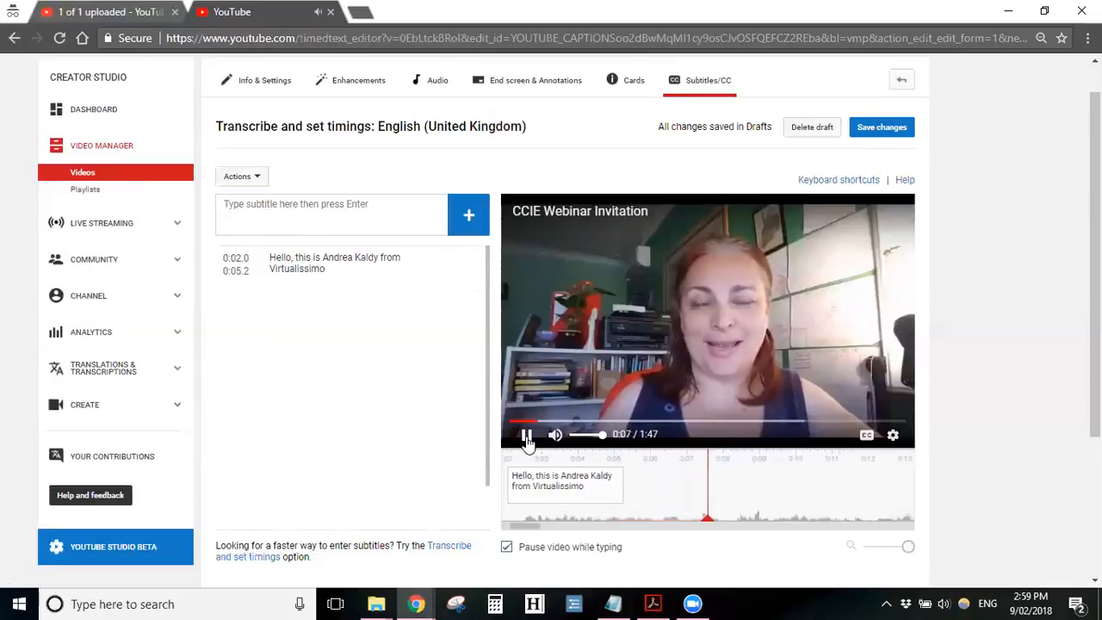
{"action": "left_click", "coordinate": [526, 438]}
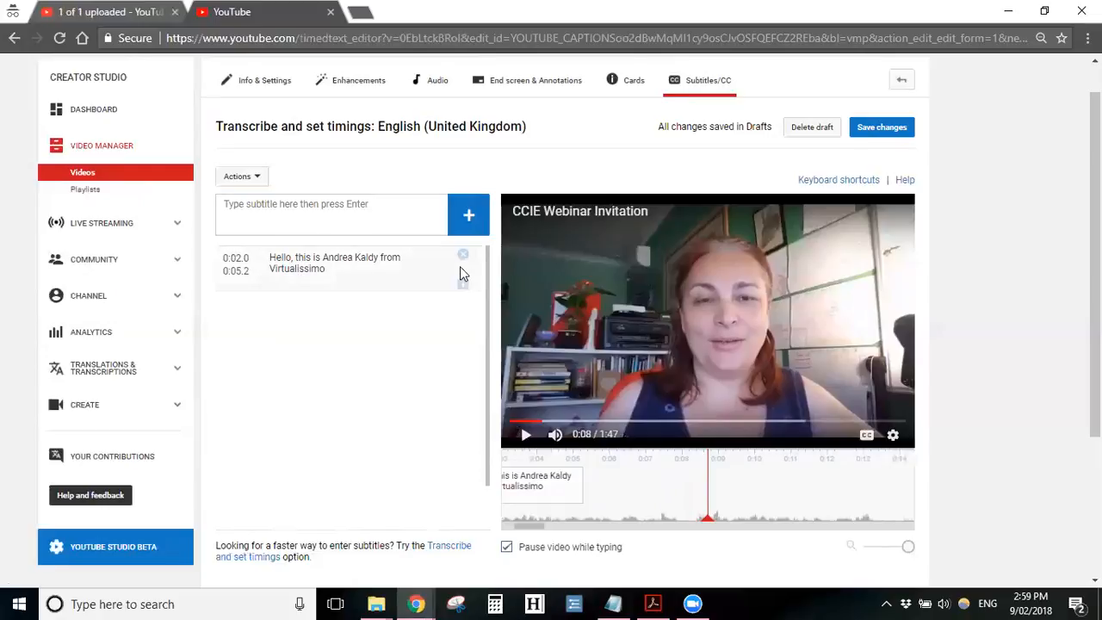
{"action": "left_click", "coordinate": [468, 217]}
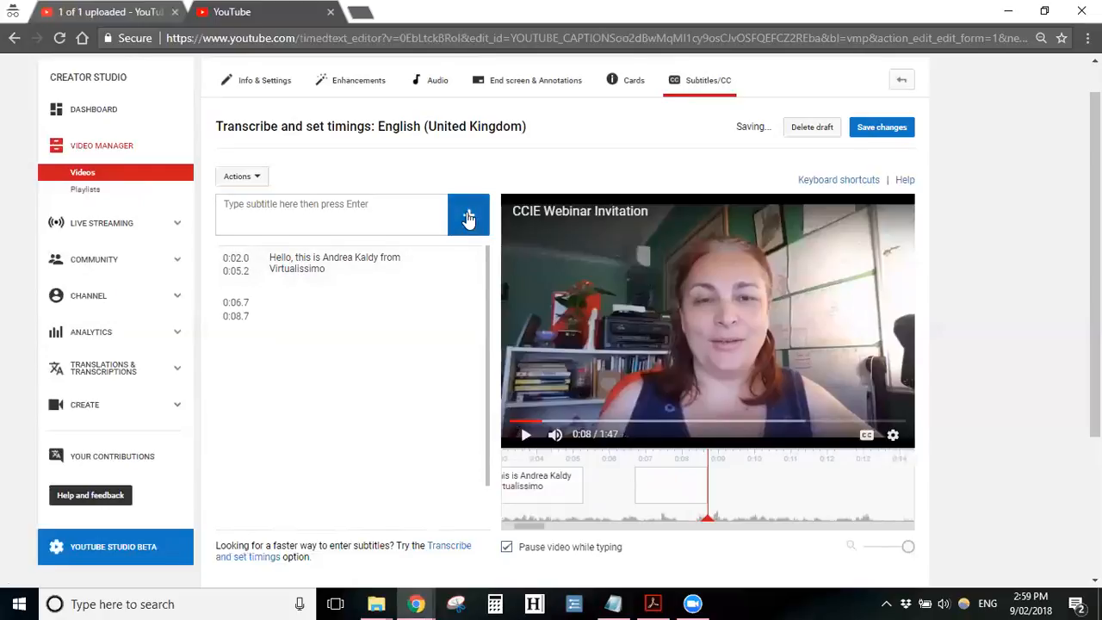
{"action": "left_click", "coordinate": [270, 302]}
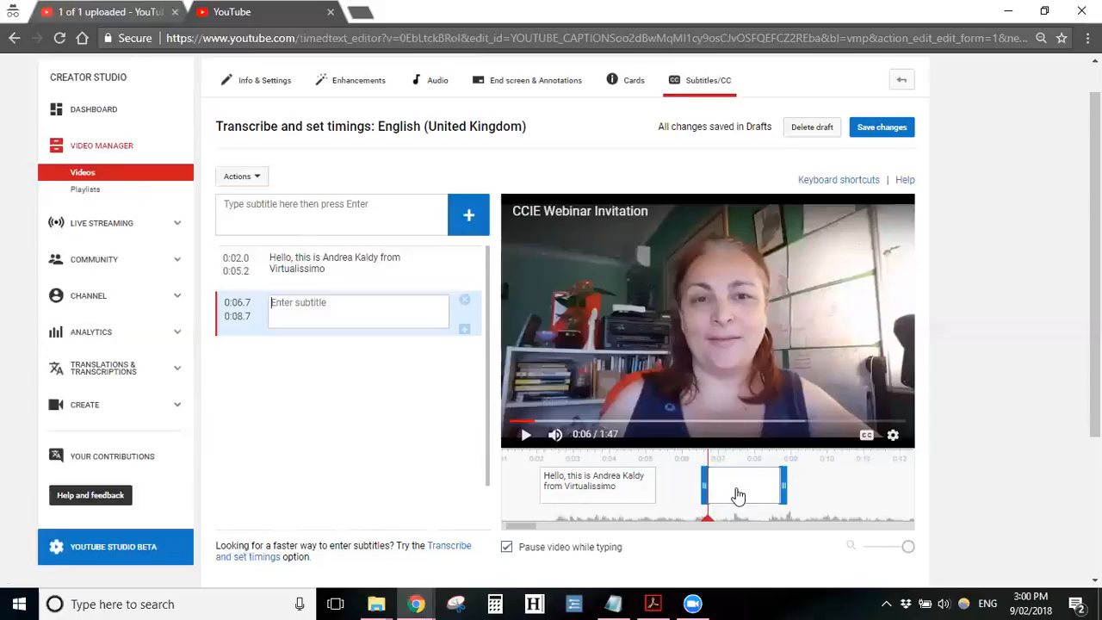
Replay the section of the empty second subtitle and enter its text as "and I'm coming live to you today"
{"action": "left_click", "coordinate": [525, 438]}
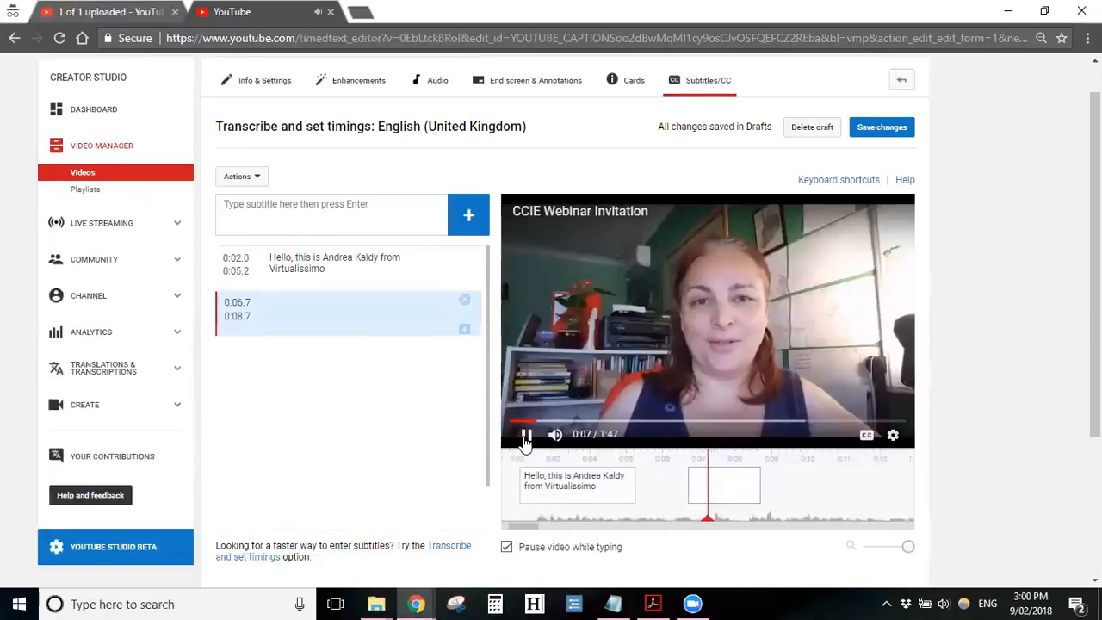
{"action": "left_click", "coordinate": [525, 437]}
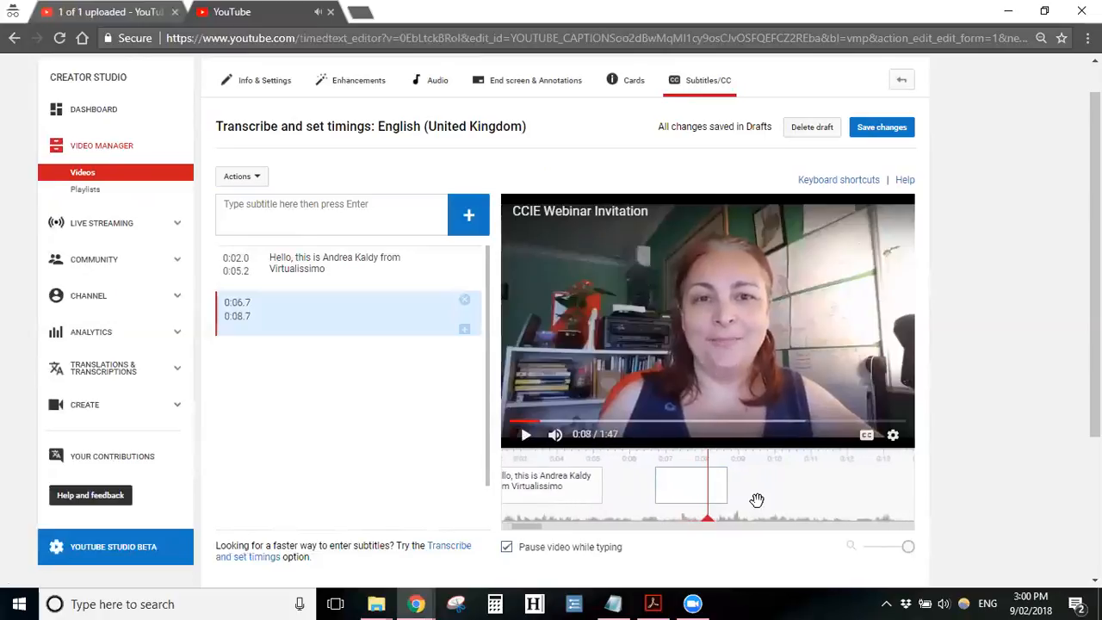
{"action": "left_click_drag", "start_coordinate": [707, 520], "coordinate": [590, 525]}
{"action": "left_click", "coordinate": [526, 435]}
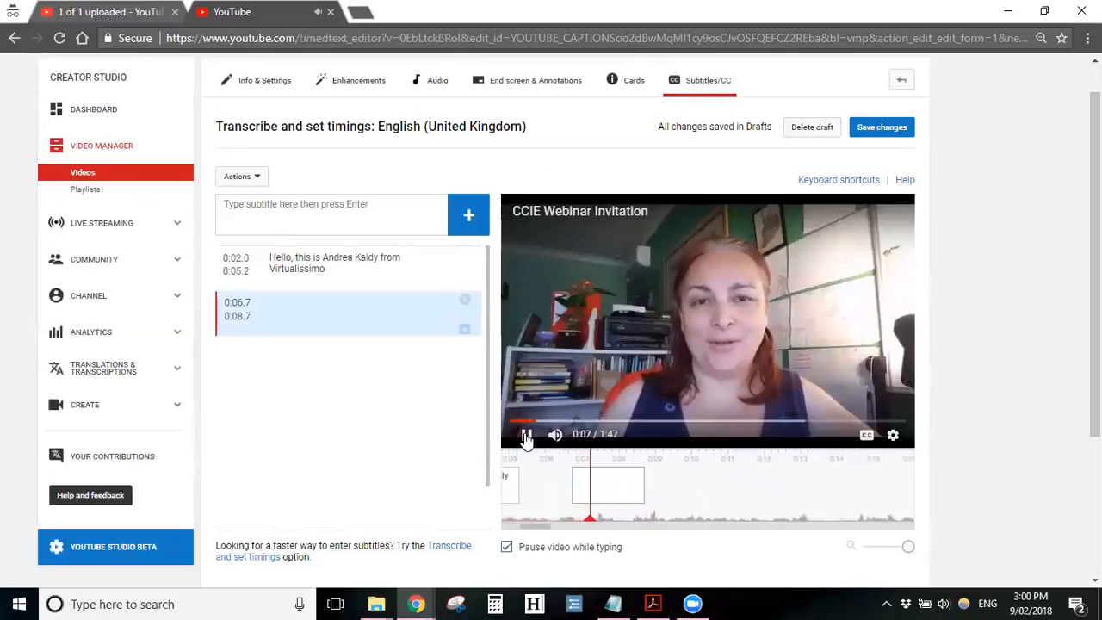
{"action": "left_click", "coordinate": [527, 435]}
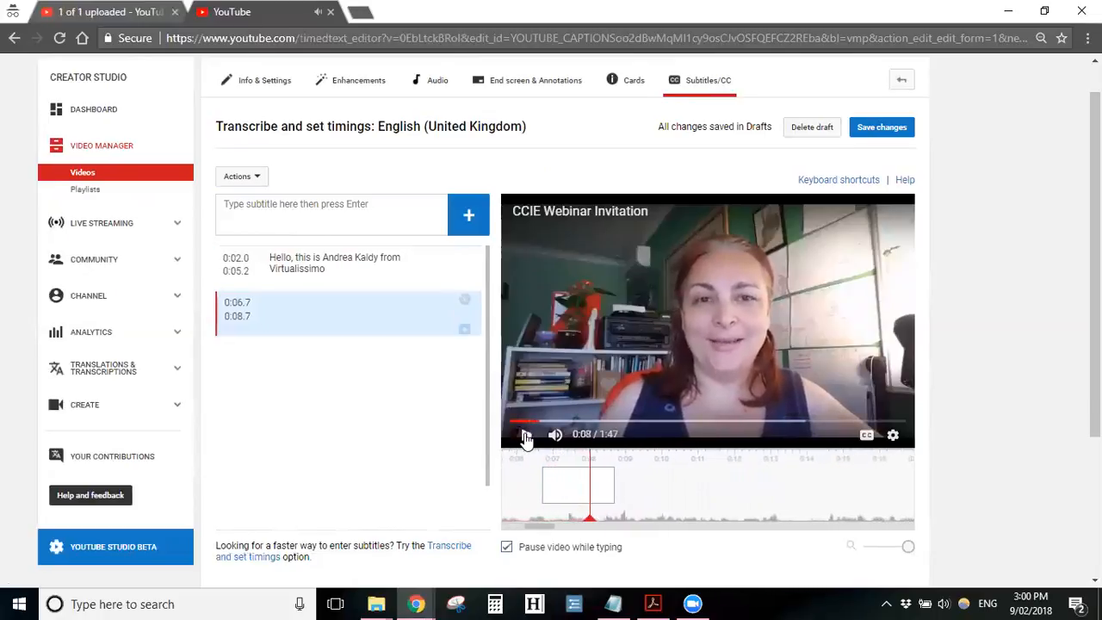
{"action": "left_click", "coordinate": [312, 305]}
{"action": "type", "text": "and I"}
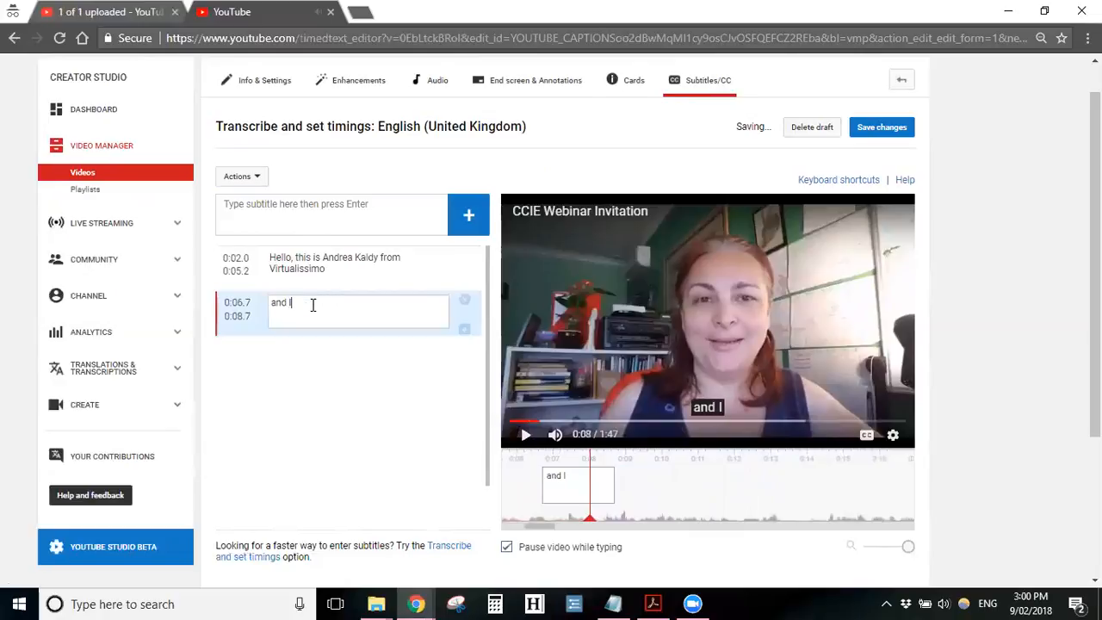
{"action": "type", "text": "'m coming live "}
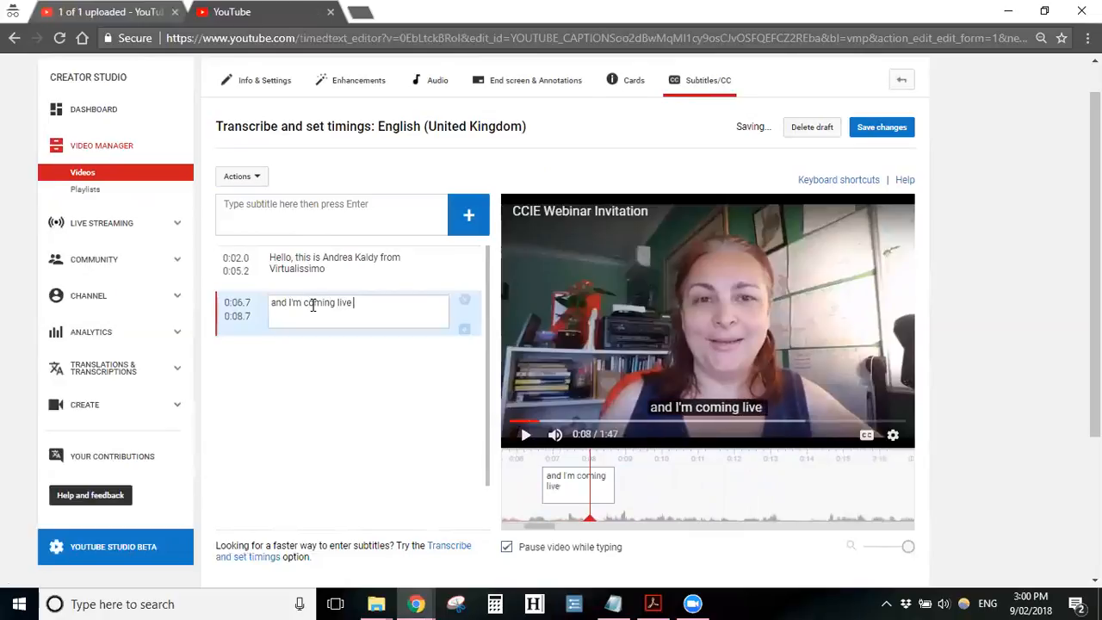
{"action": "type", "text": "to you today"}
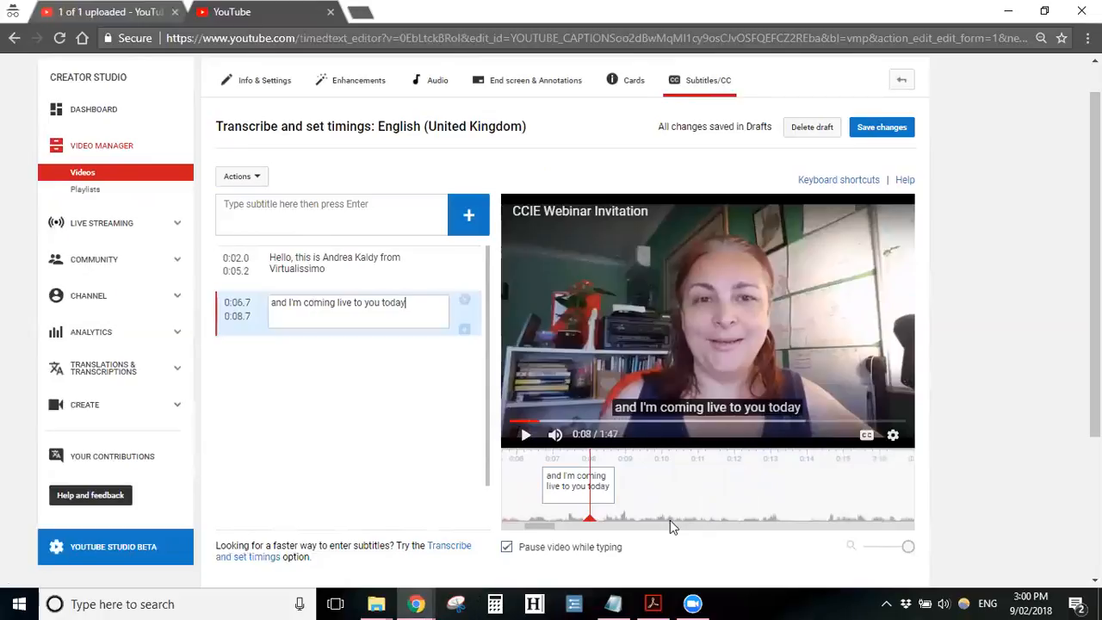
Retime the second subtitle on the timeline so it starts at 0:05.5 and ends at 0:07.9
{"action": "left_click_drag", "start_coordinate": [537, 525], "coordinate": [528, 526]}
{"action": "left_click", "coordinate": [662, 482]}
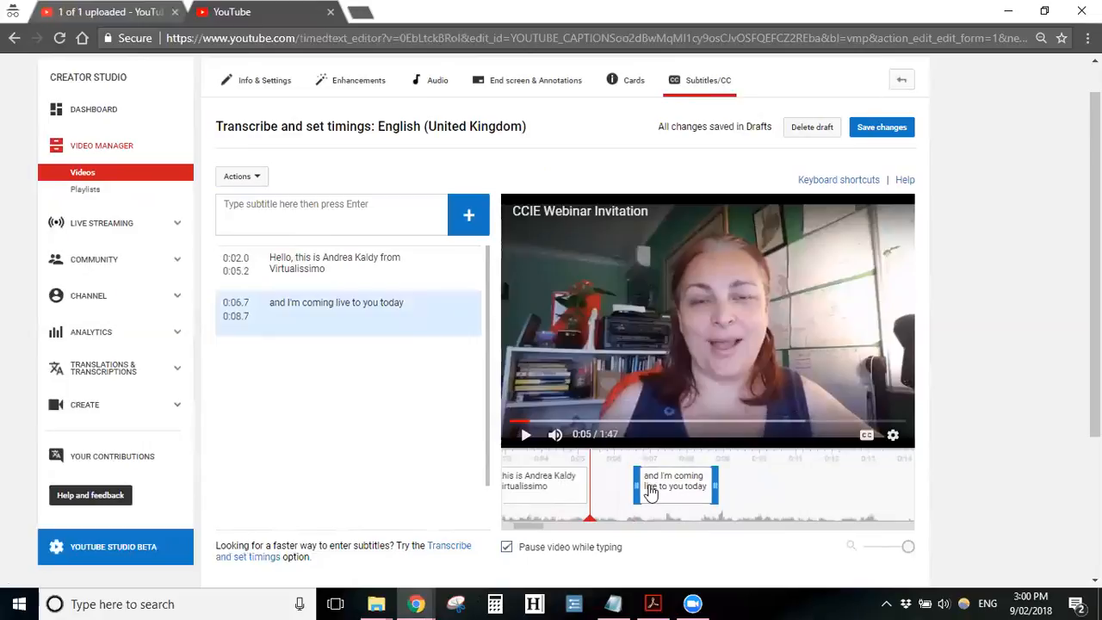
{"action": "left_click_drag", "start_coordinate": [635, 485], "coordinate": [594, 485]}
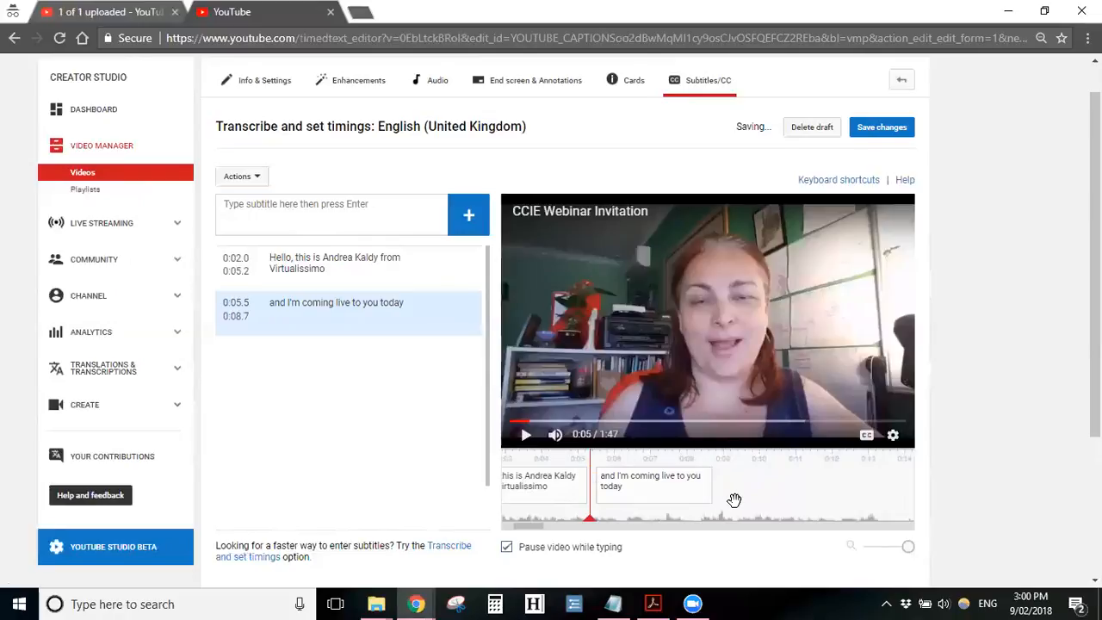
{"action": "left_click_drag", "start_coordinate": [711, 487], "coordinate": [682, 486]}
Replay the video from about 0:04 to check the timing, and shorten the second subtitle to end at 0:07.5
{"action": "left_click", "coordinate": [571, 521]}
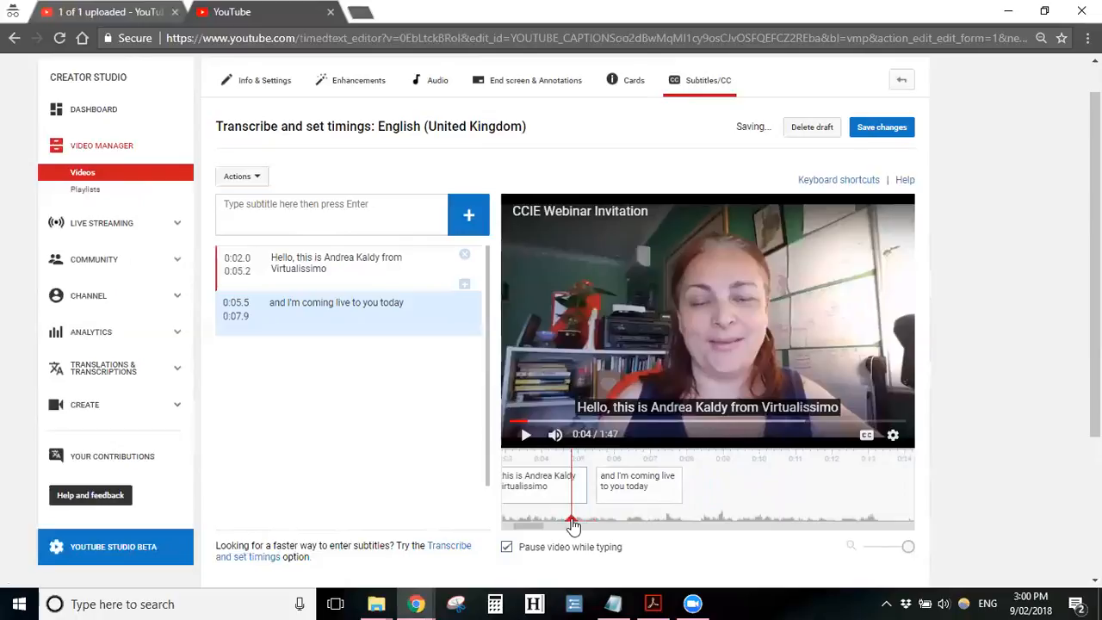
{"action": "left_click", "coordinate": [526, 435]}
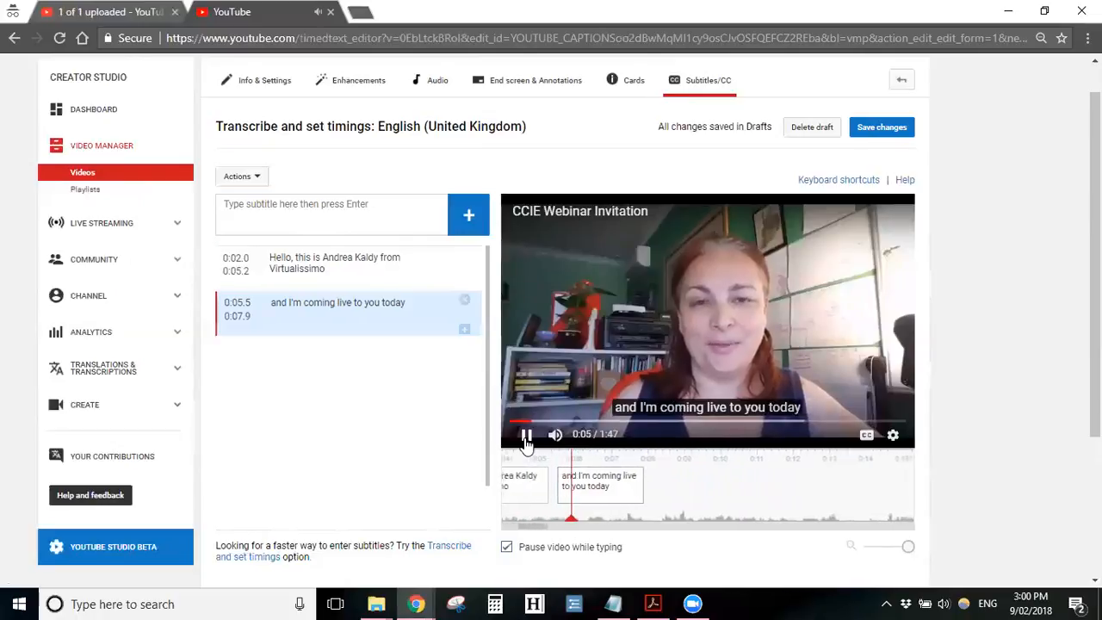
{"action": "left_click", "coordinate": [526, 434]}
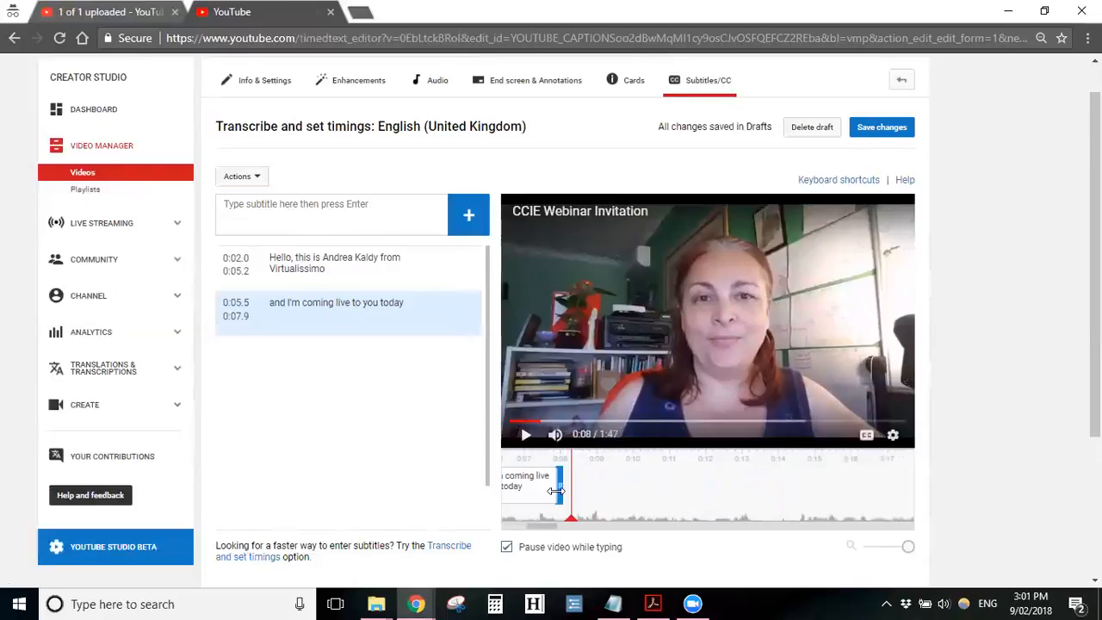
{"action": "mouse_move", "coordinate": [557, 484]}
{"action": "left_mouse_down"}
{"action": "mouse_move", "coordinate": [605, 485]}
{"action": "mouse_move", "coordinate": [545, 487]}
{"action": "left_mouse_up"}
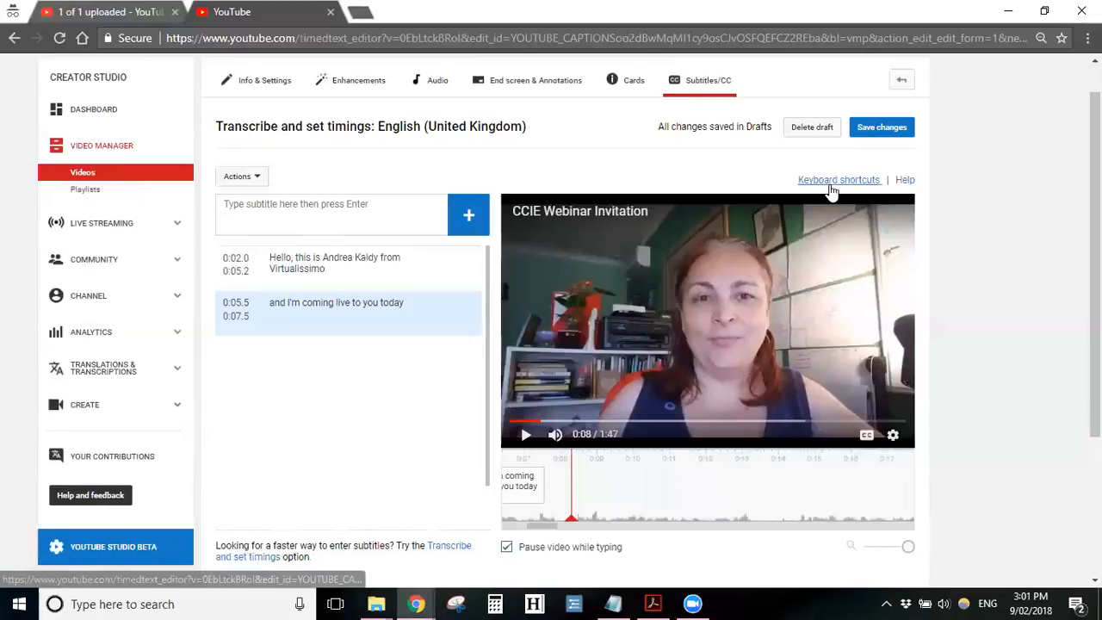
Publish the subtitle changes, refresh the publishing status, and open the published English (United Kingdom) subtitles
{"action": "left_click", "coordinate": [886, 129]}
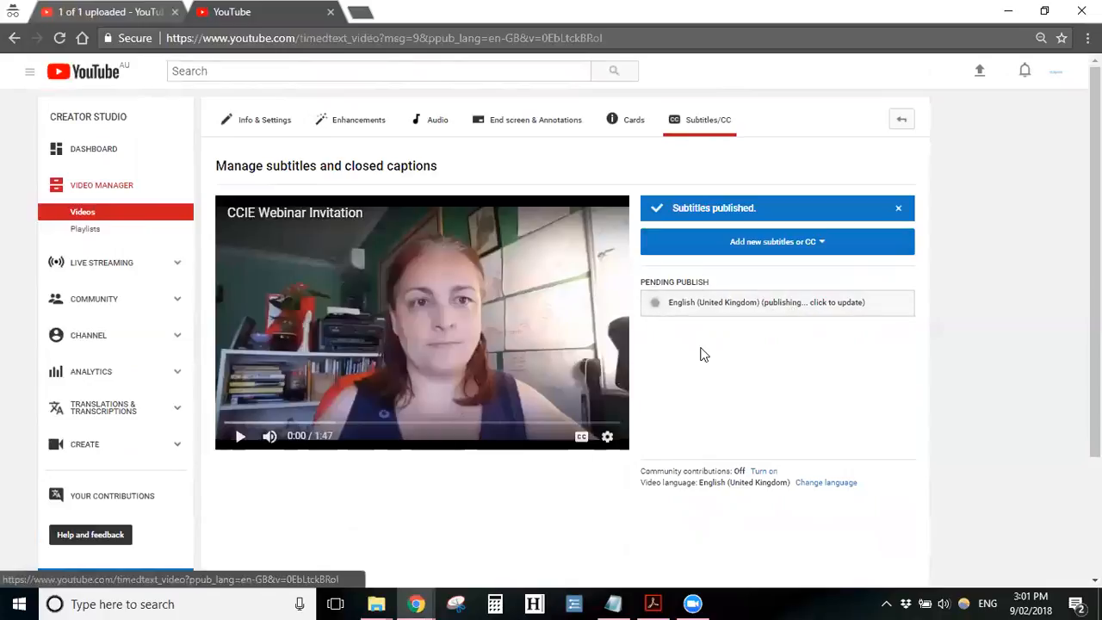
{"action": "left_click", "coordinate": [749, 308]}
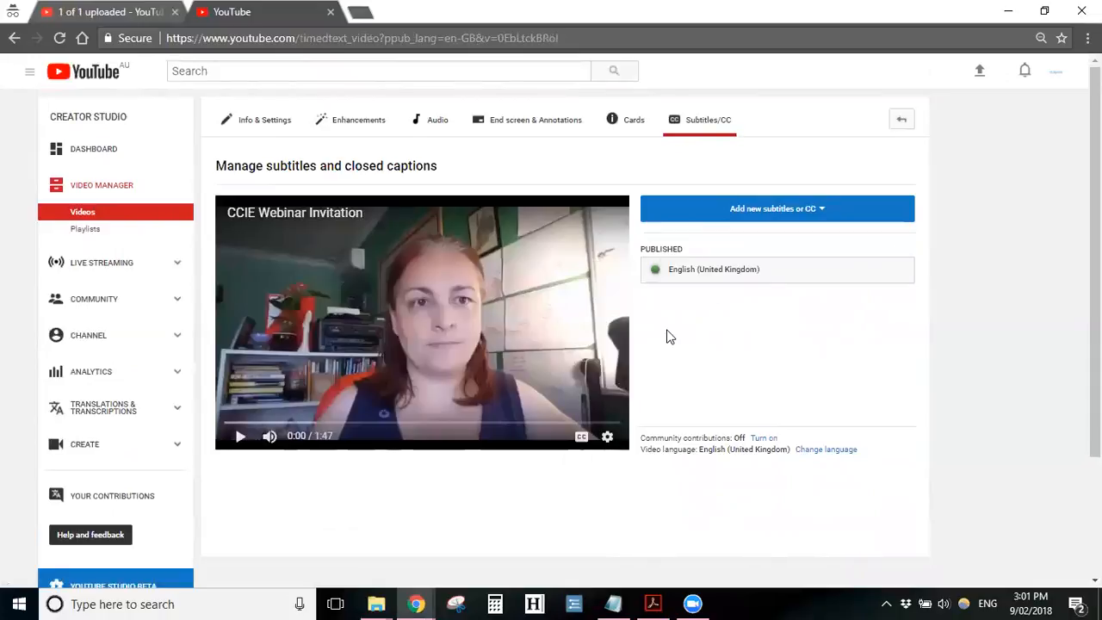
{"action": "left_click", "coordinate": [718, 271]}
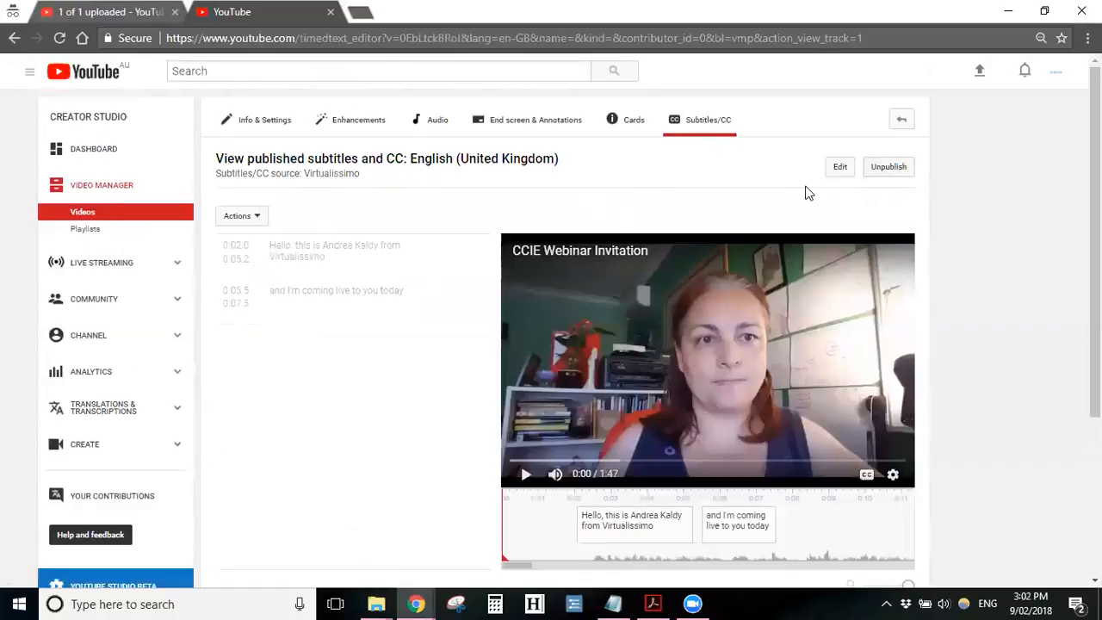
Open the published subtitles for editing and play the video to about 0:08 to check both subtitles
{"action": "left_click", "coordinate": [888, 169]}
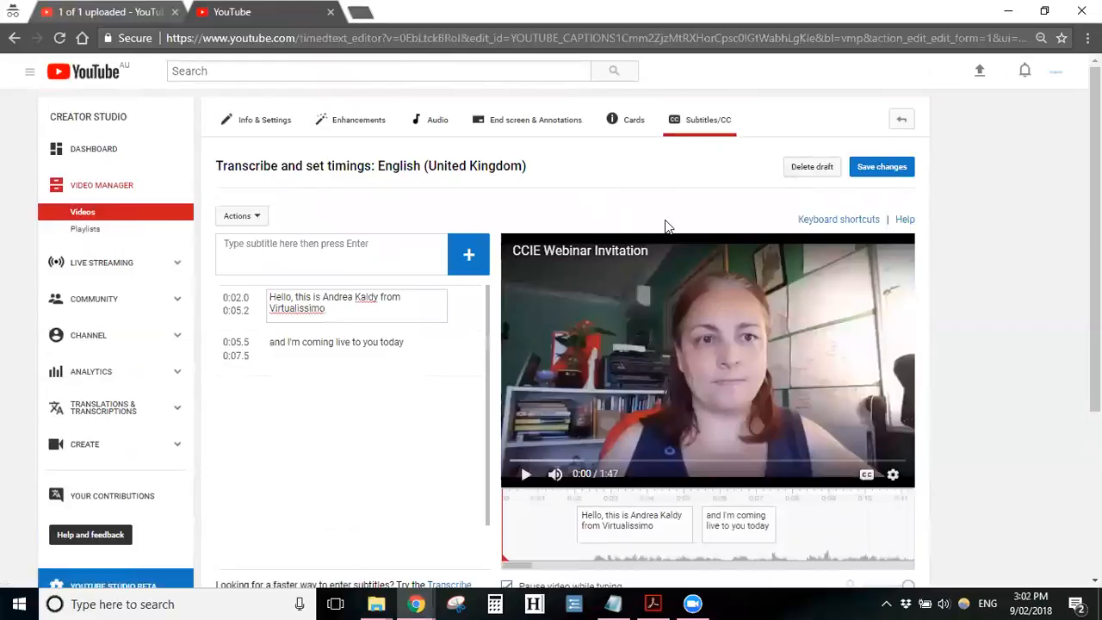
{"action": "left_click", "coordinate": [525, 476]}
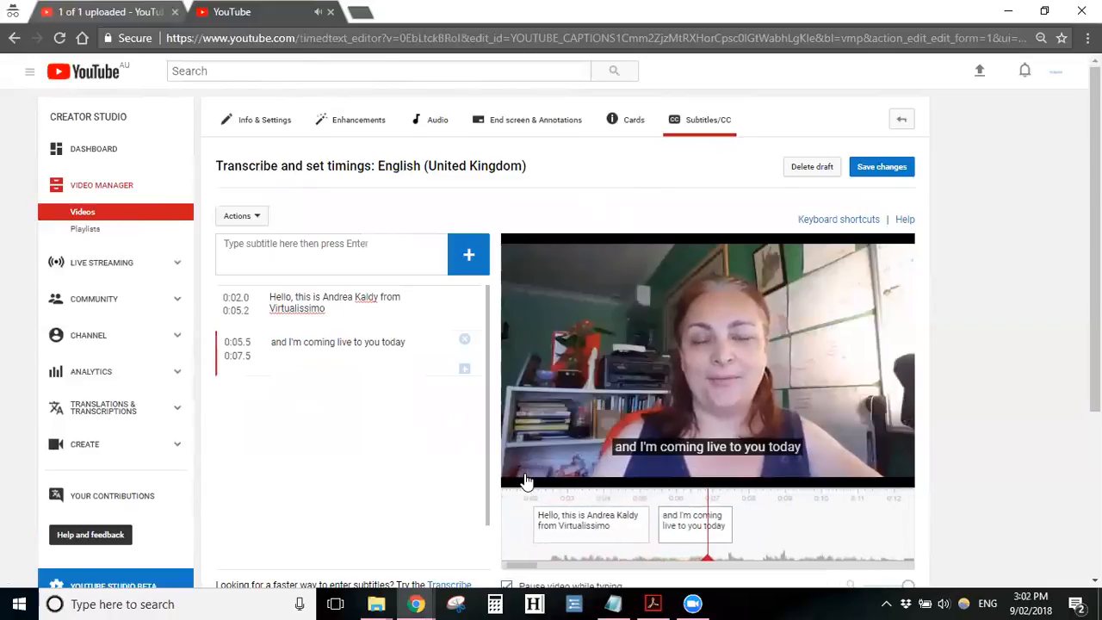
{"action": "left_click", "coordinate": [526, 473]}
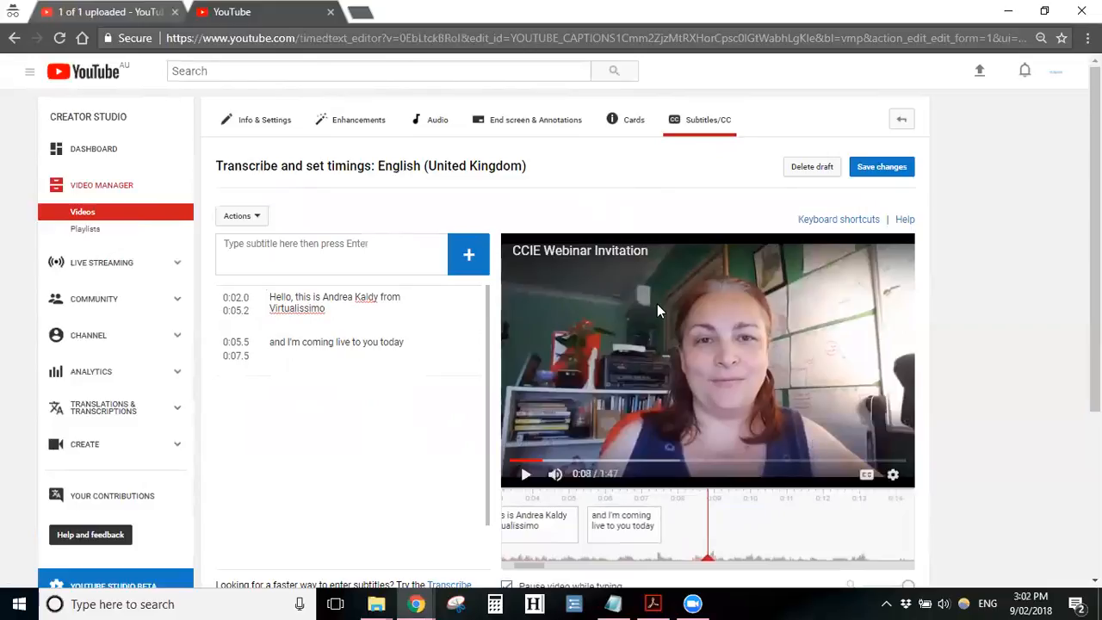
Delete the draft of the English (United Kingdom) subtitles and dismiss the notice
{"action": "left_click", "coordinate": [796, 172]}
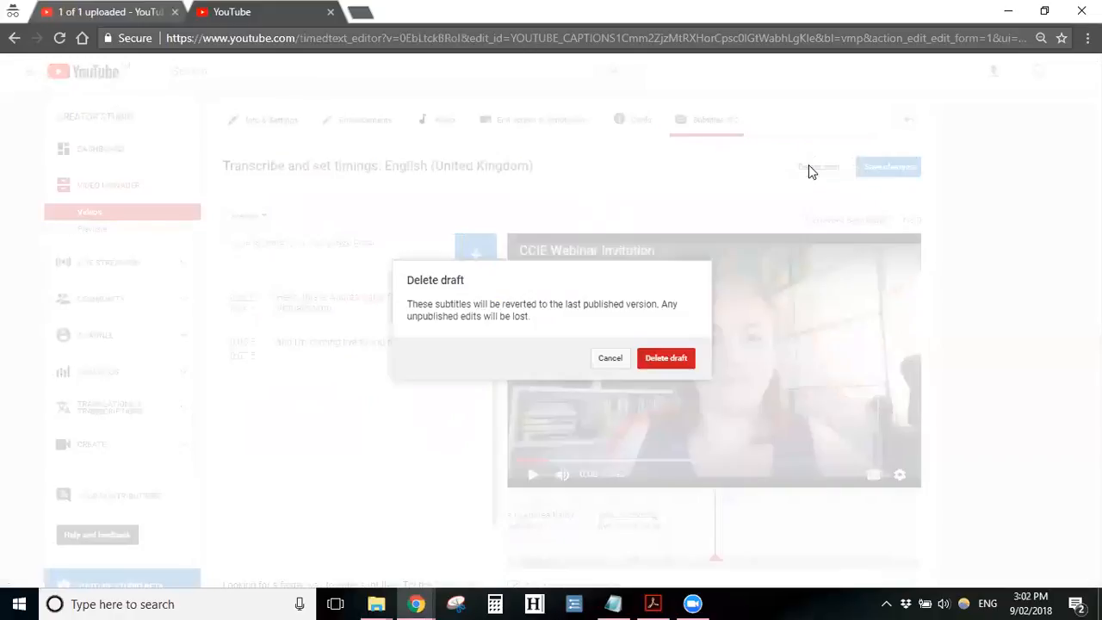
{"action": "left_click", "coordinate": [665, 359]}
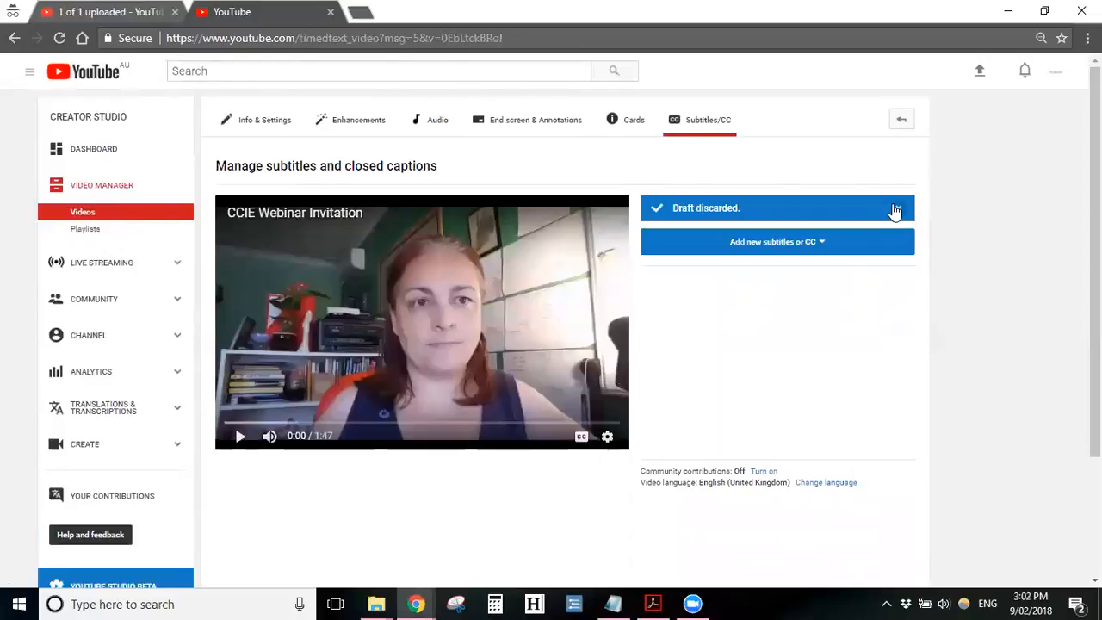
{"action": "left_click", "coordinate": [895, 211]}
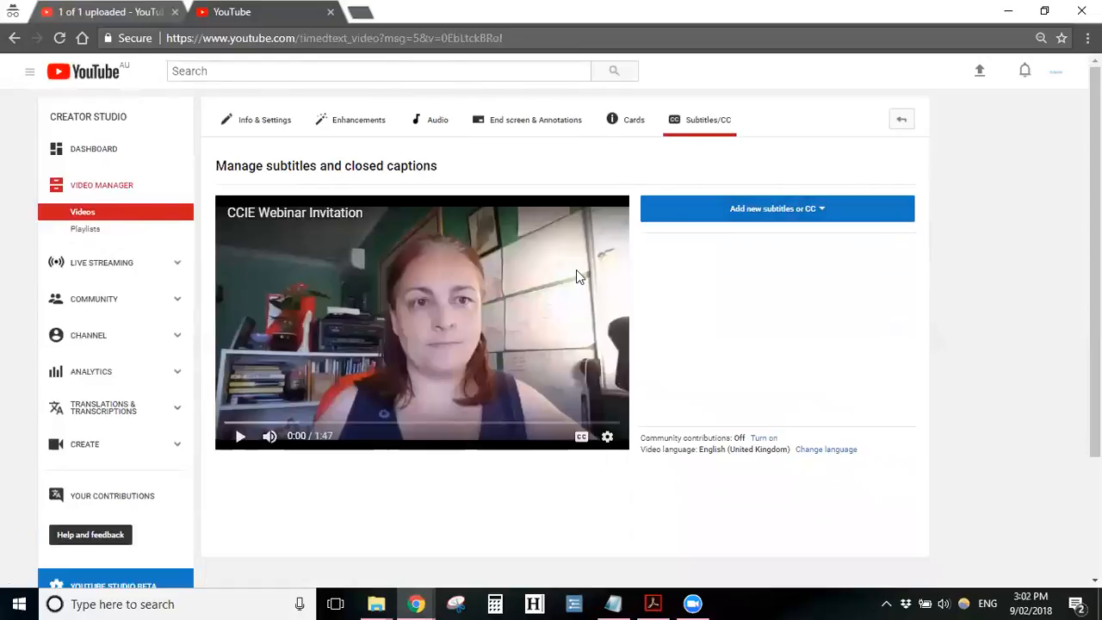
Reopen the subtitle management page of the newest CCIE Webinar Invitation video from the Video Manager
{"action": "left_click", "coordinate": [107, 192]}
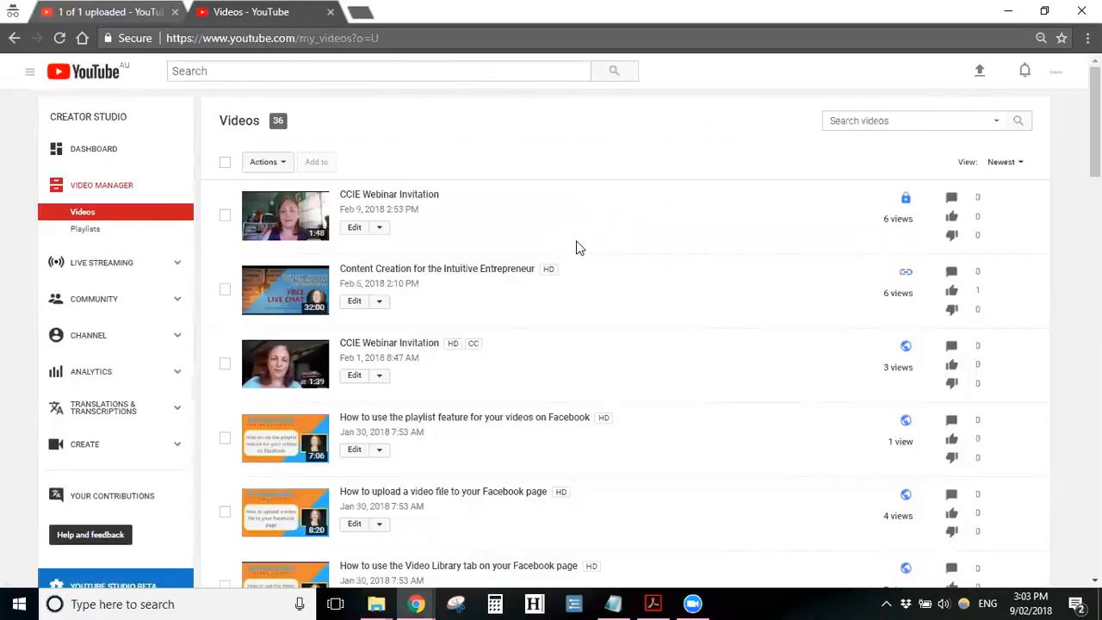
{"action": "left_click", "coordinate": [379, 227]}
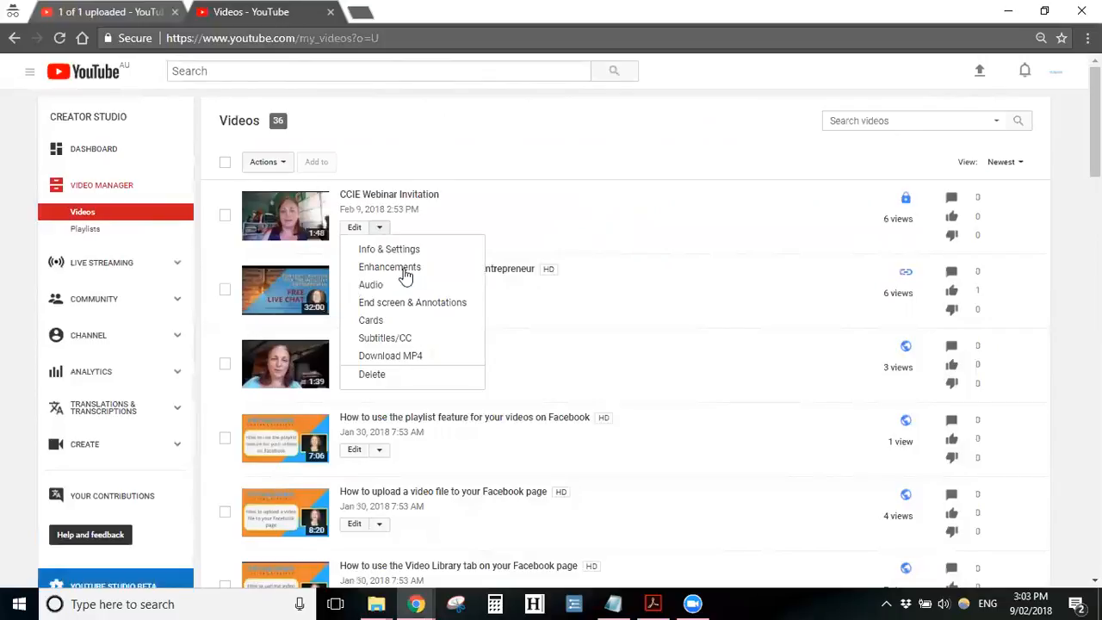
{"action": "left_click", "coordinate": [417, 342]}
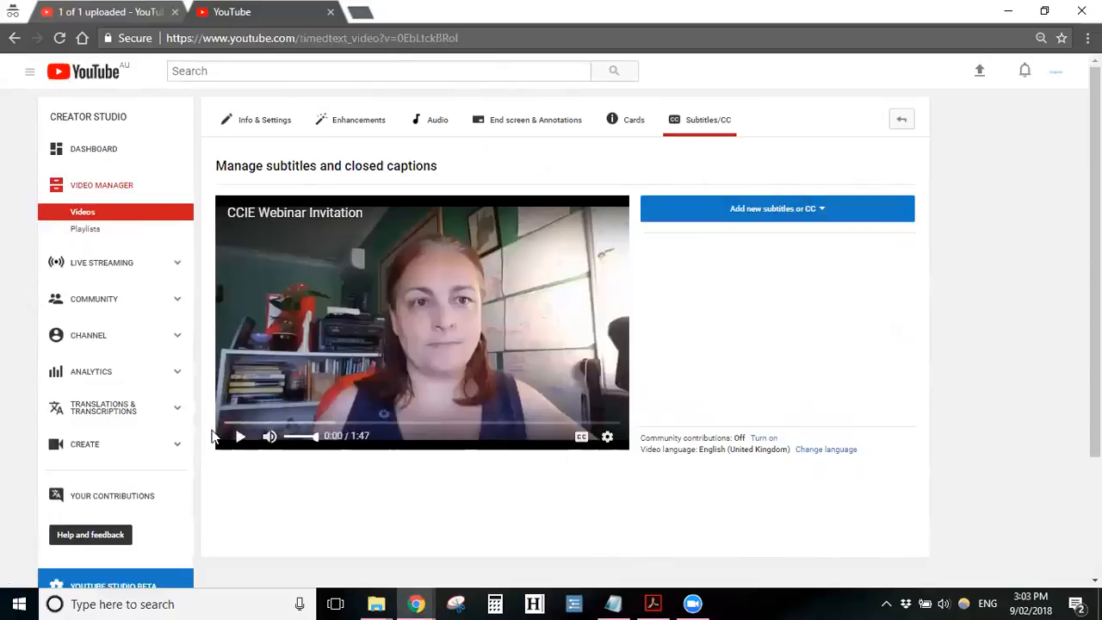
Play the video to about 0:16 and try its closed captions to check whether subtitles are shown
{"action": "left_click", "coordinate": [241, 439]}
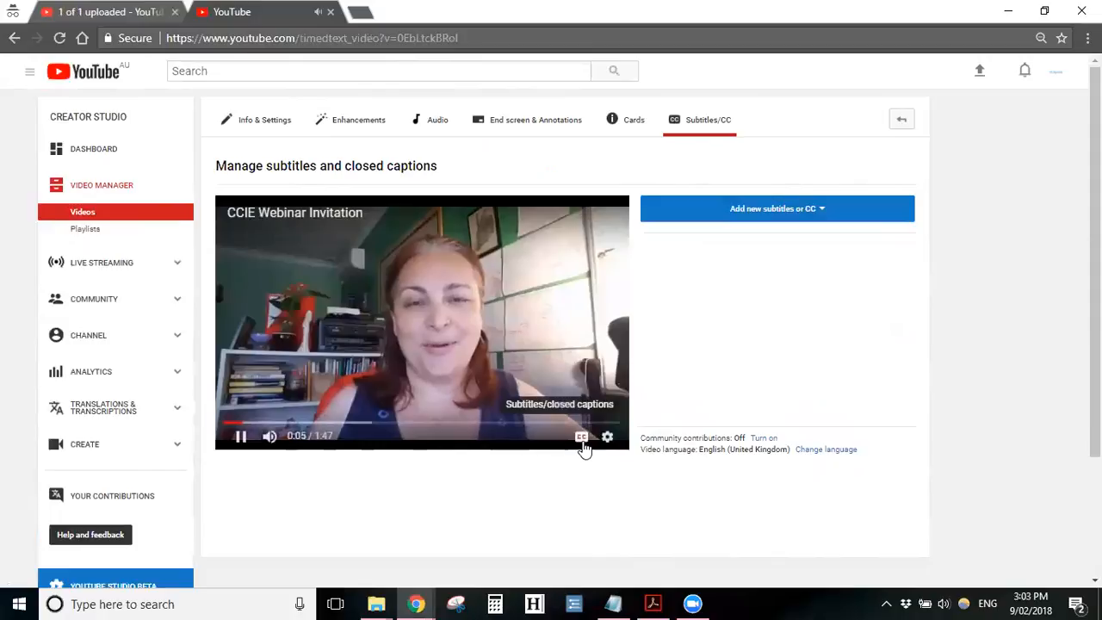
{"action": "left_click", "coordinate": [243, 437]}
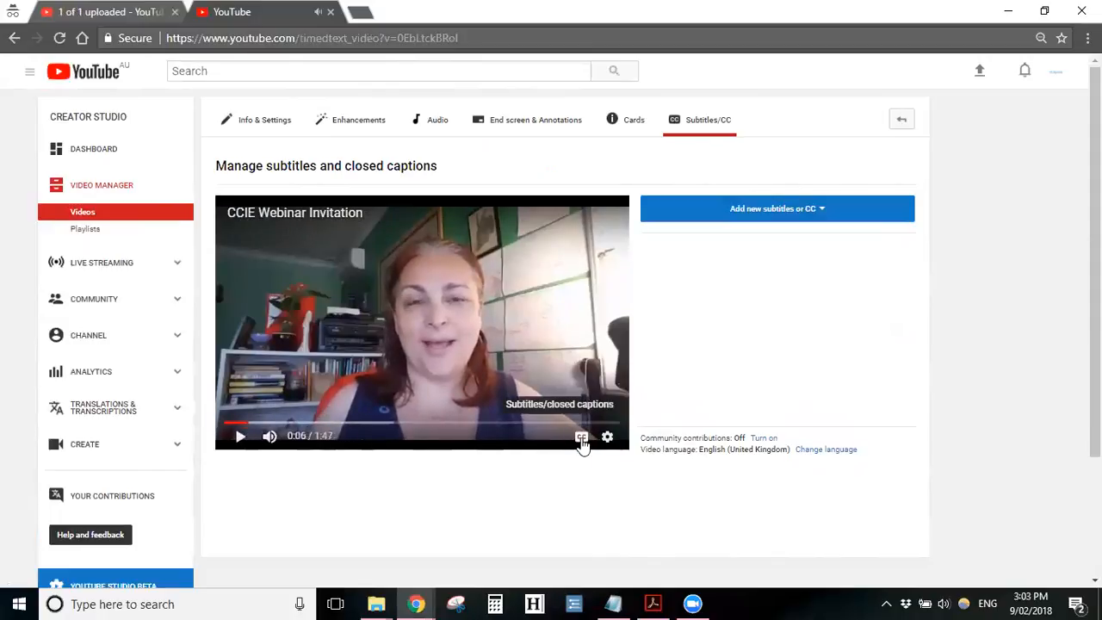
{"action": "left_click", "coordinate": [230, 439]}
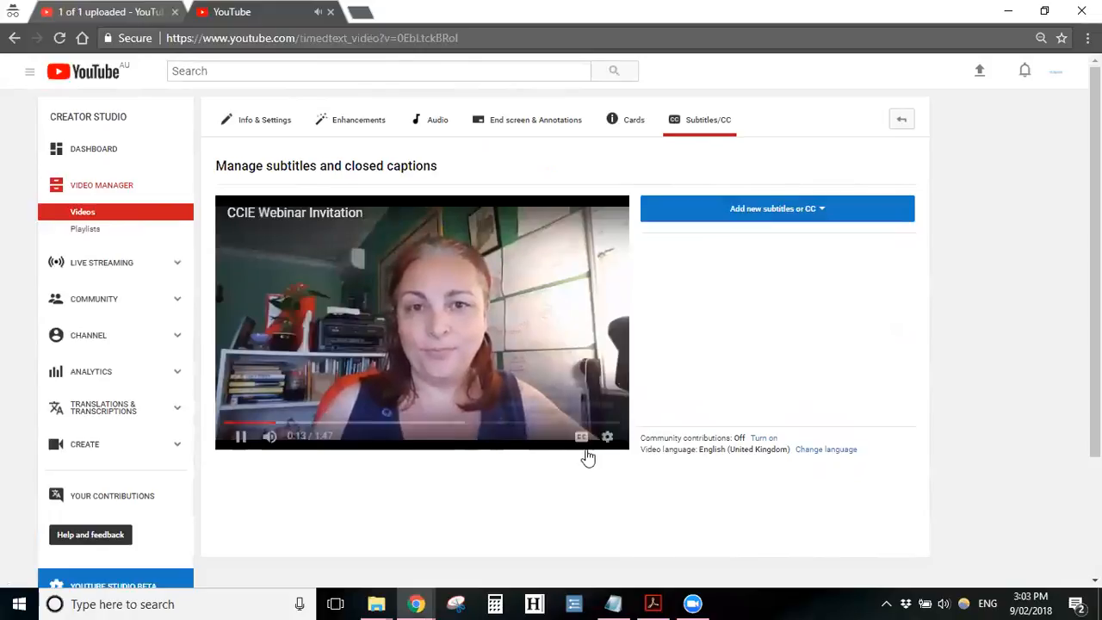
{"action": "left_click", "coordinate": [238, 441]}
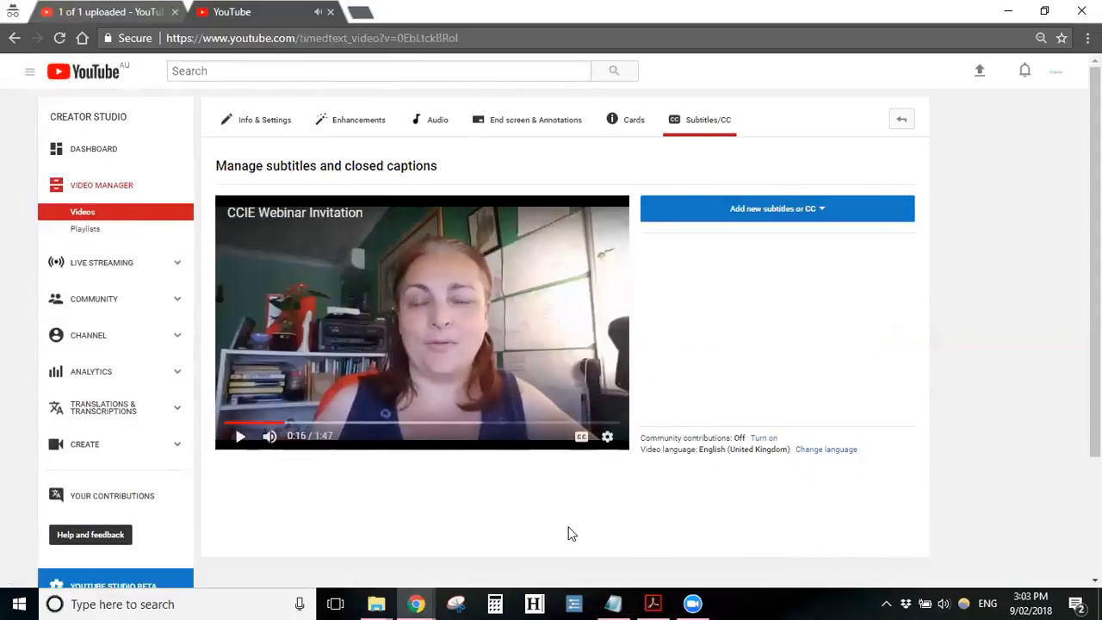
{"action": "left_click", "coordinate": [581, 439]}
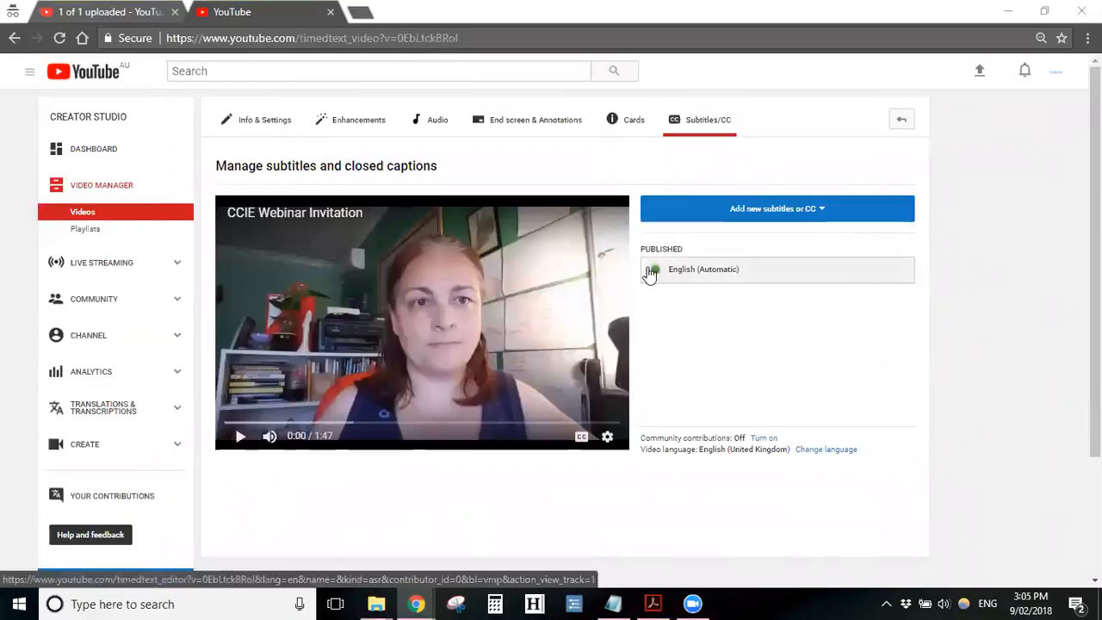
Open the published English (Automatic) subtitles for editing and capitalise the opening word "Hello" in the first subtitle
{"action": "left_click", "coordinate": [705, 272]}
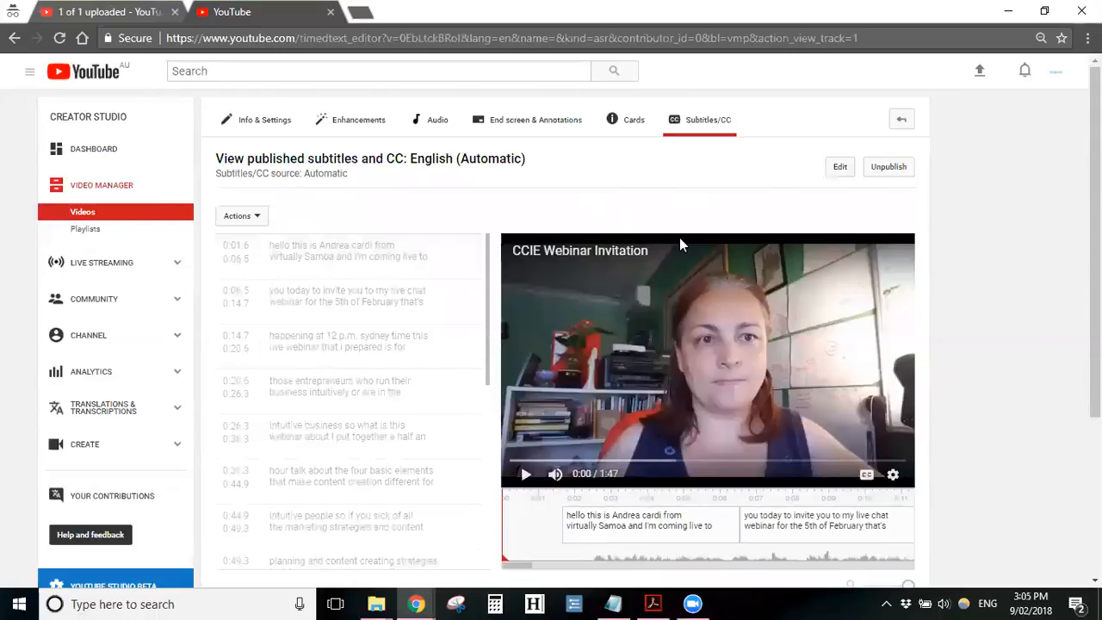
{"action": "left_click", "coordinate": [841, 169]}
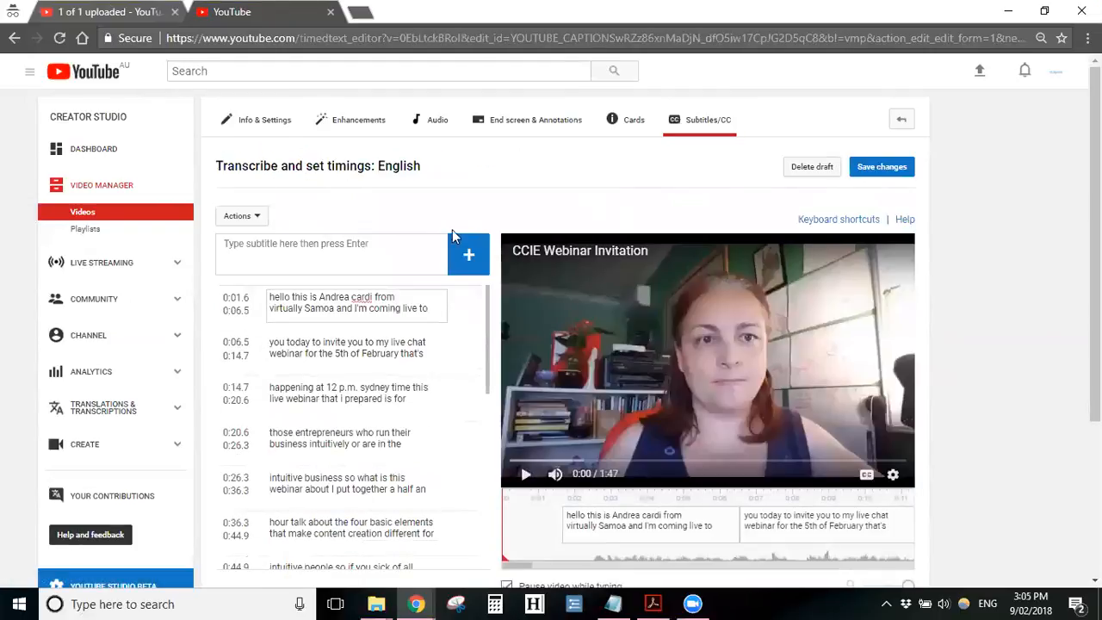
{"action": "left_click", "coordinate": [275, 296]}
{"action": "key", "text": "BackSpace"}
{"action": "type", "text": "H"}
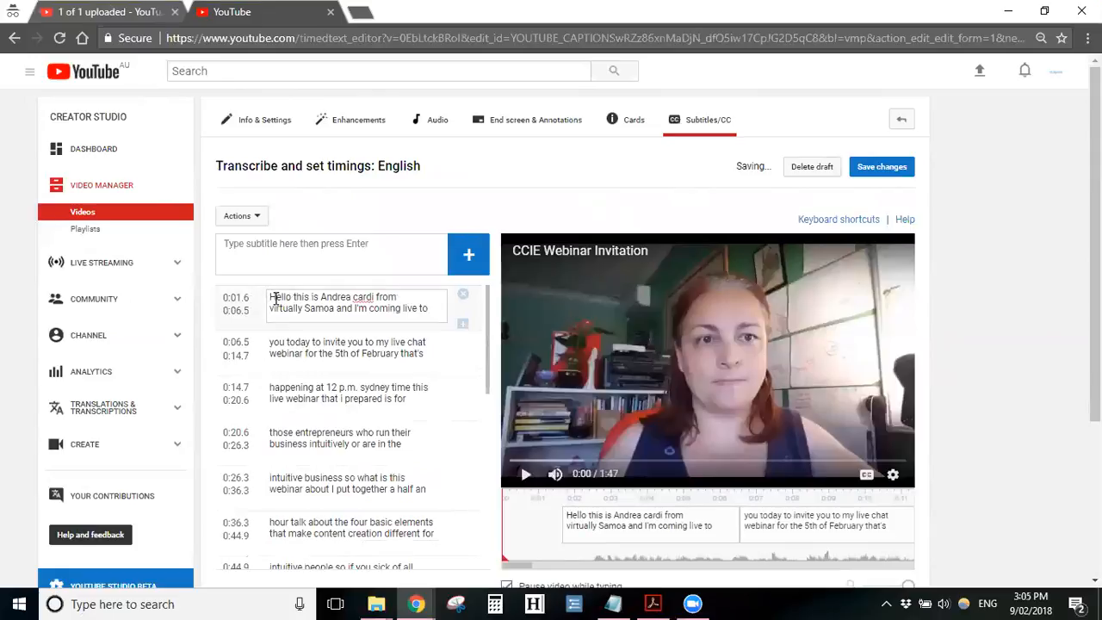
Replace the misspelled surname in the first subtitle with the speaker's correct surname
{"action": "left_click", "coordinate": [375, 297]}
{"action": "key", "text": "BackSpace"}
{"action": "key", "text": "BackSpace"}
{"action": "key", "text": "BackSpace"}
{"action": "key", "text": "BackSpace"}
{"action": "key", "text": "BackSpace"}
{"action": "type", "text": "Kaldy"}
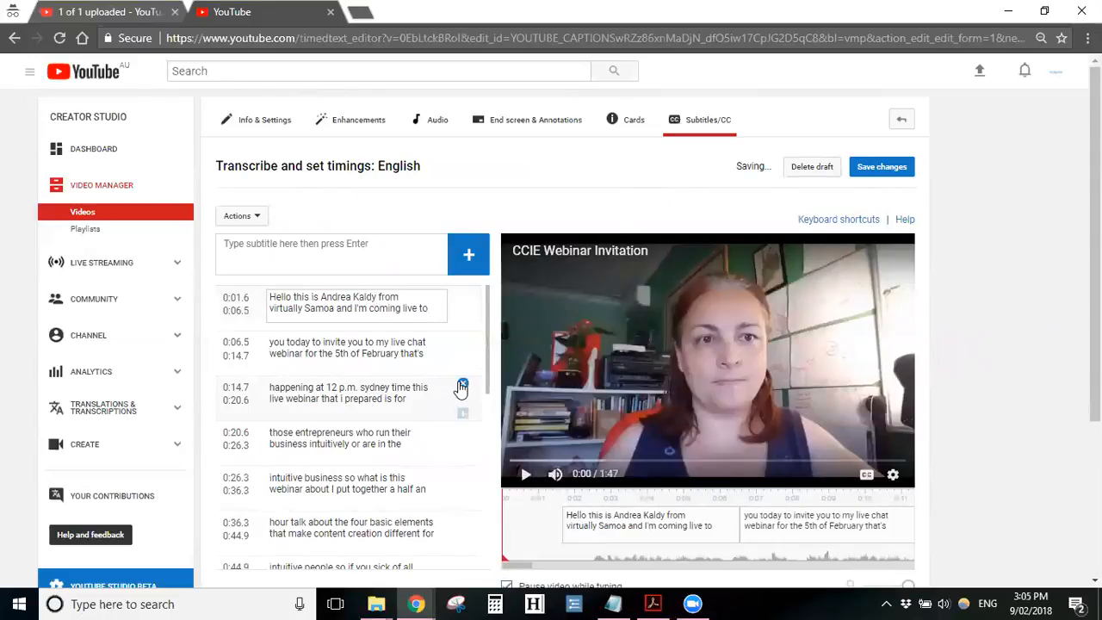
Replace "virtually Samoa" with "Virtualissimo" in the first subtitle, leaving a single space after it
{"action": "left_click", "coordinate": [334, 311]}
{"action": "key", "text": "BackSpace"}
{"action": "key", "text": "BackSpace"}
{"action": "key", "text": "BackSpace"}
{"action": "key", "text": "BackSpace"}
{"action": "key", "text": "BackSpace"}
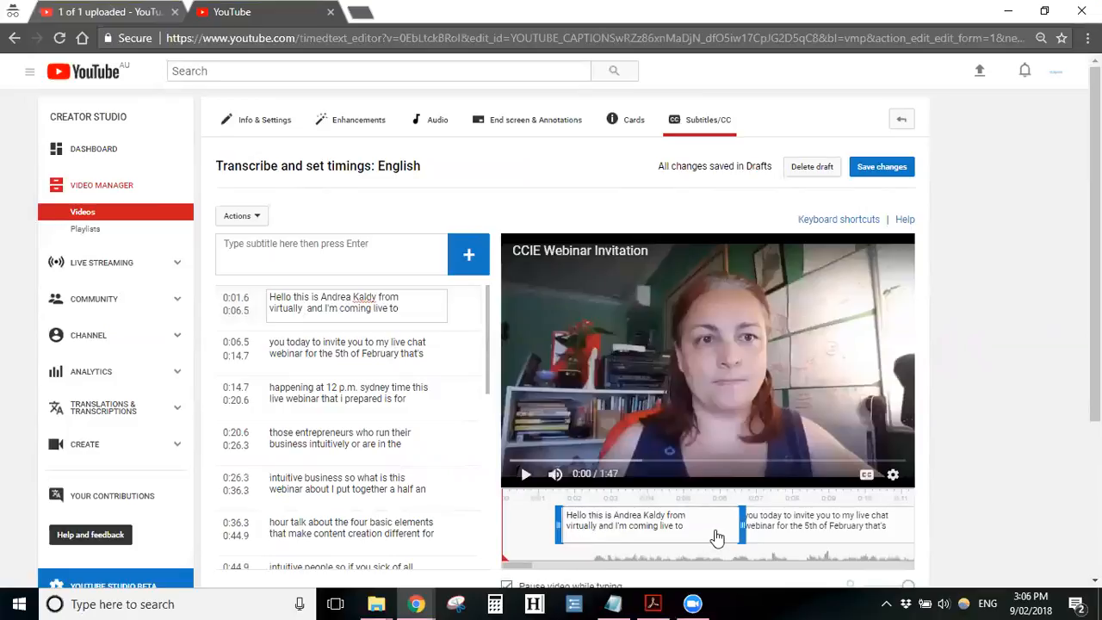
{"action": "left_click", "coordinate": [303, 308]}
{"action": "key", "text": "BackSpace"}
{"action": "key", "text": "BackSpace"}
{"action": "key", "text": "BackSpace"}
{"action": "key", "text": "BackSpace"}
{"action": "key", "text": "BackSpace"}
{"action": "key", "text": "BackSpace"}
{"action": "key", "text": "BackSpace"}
{"action": "key", "text": "BackSpace"}
{"action": "key", "text": "BackSpace"}
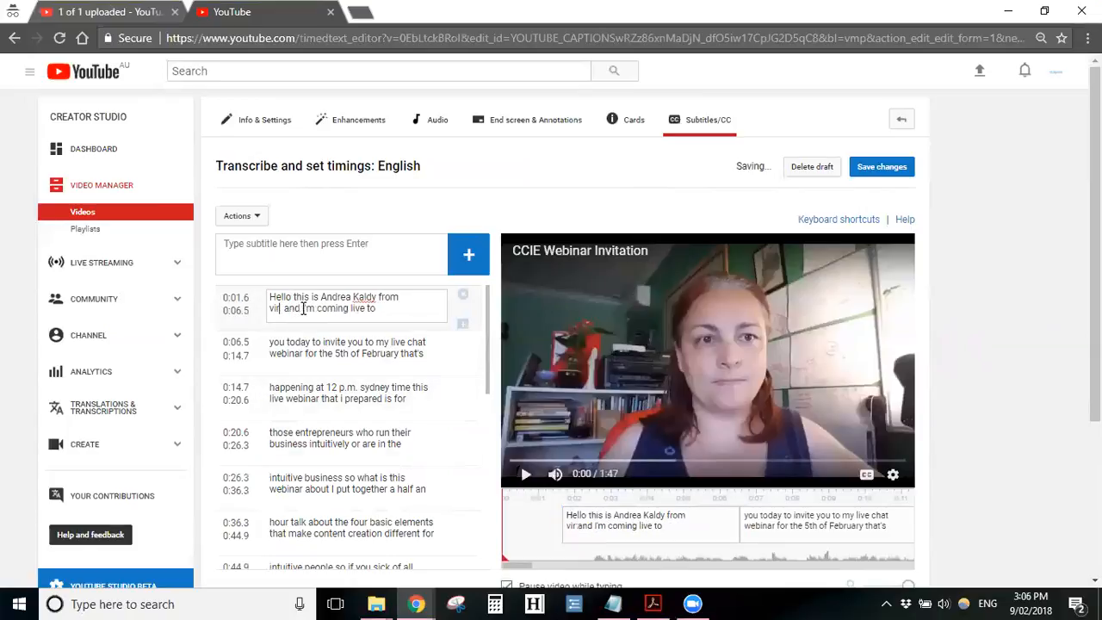
{"action": "type", "text": "Virtualissim"}
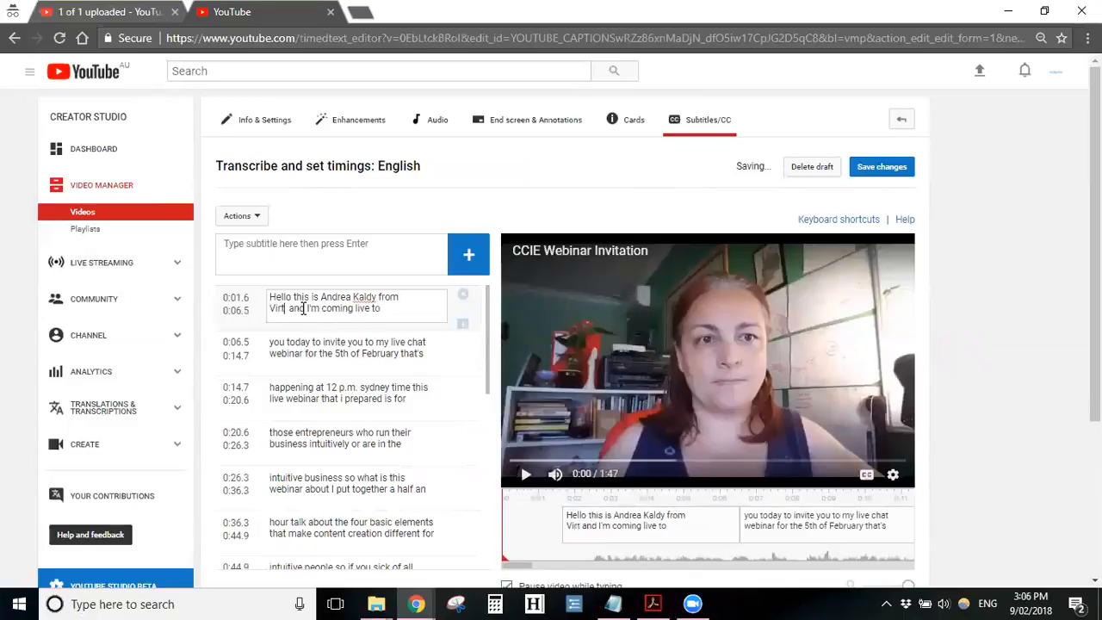
{"action": "type", "text": "o"}
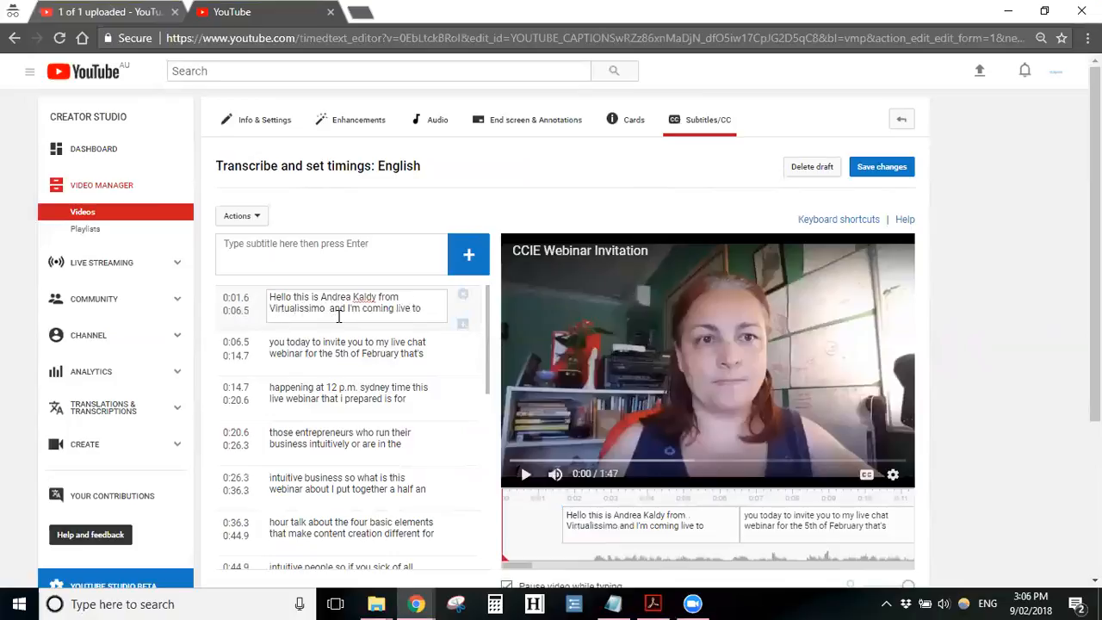
{"action": "key", "text": "Delete"}
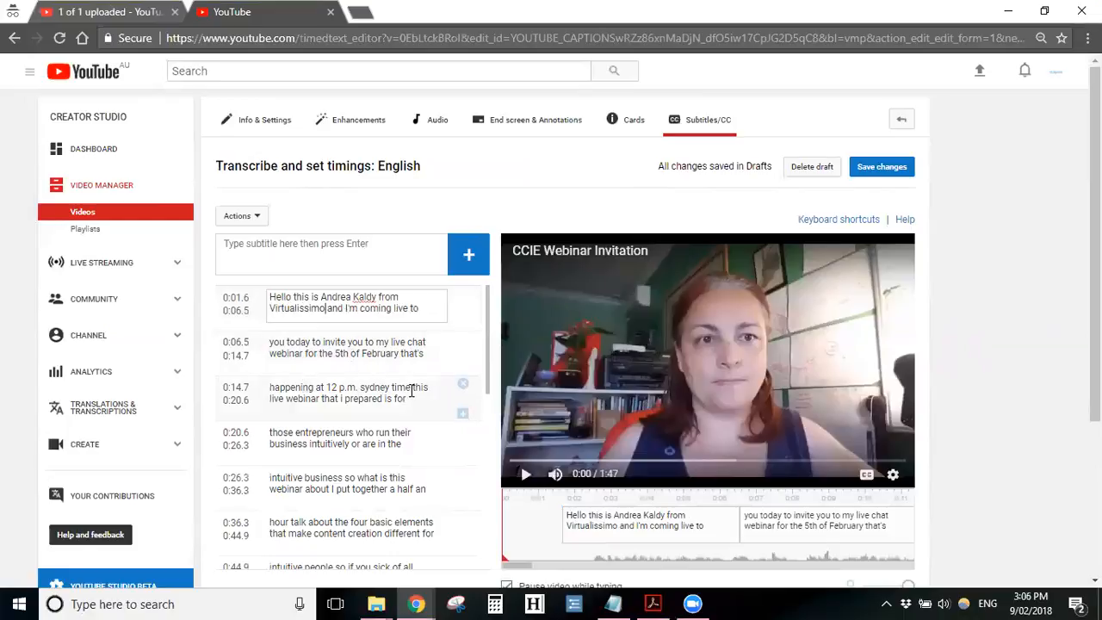
In the third subtitle, add a full stop after "sydney time", begin the second line with "This", and capitalise "I"
{"action": "left_click", "coordinate": [411, 390]}
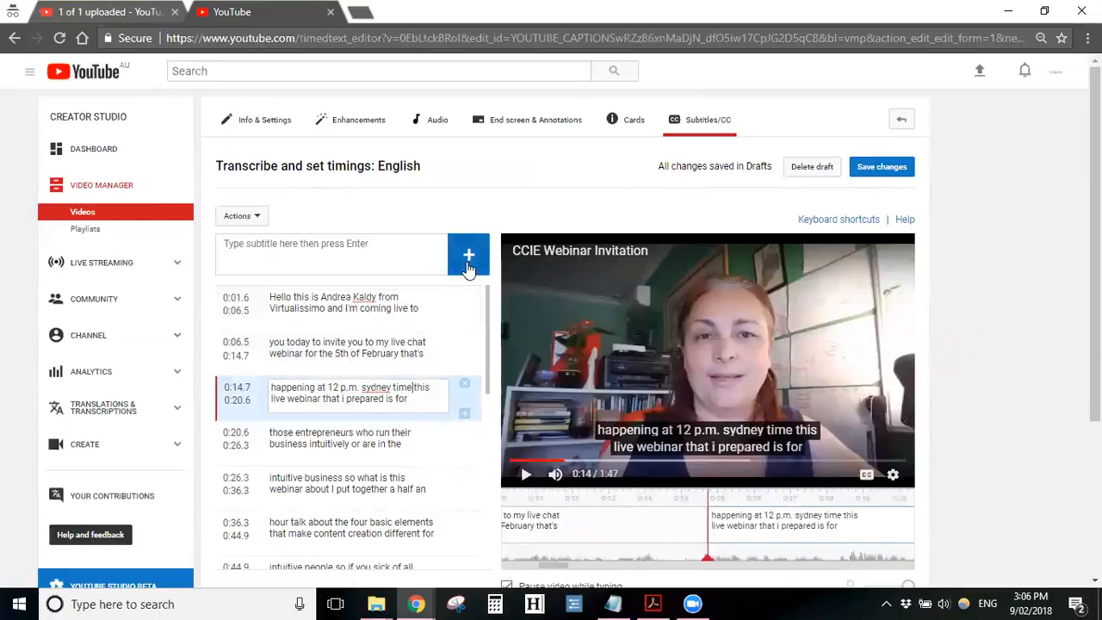
{"action": "type", "text": "."}
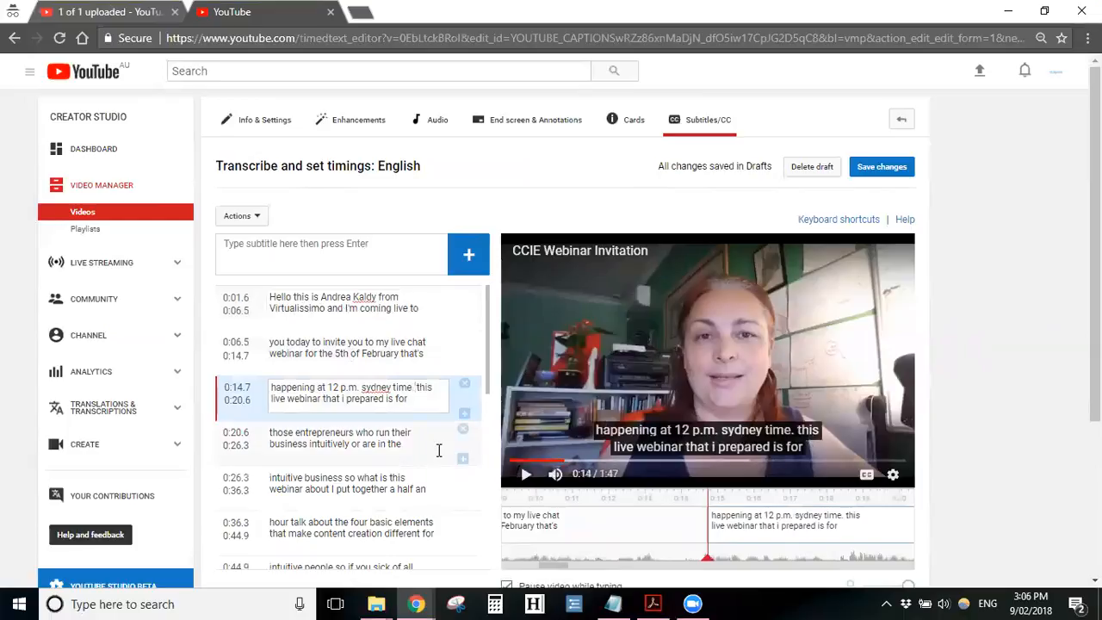
{"action": "key", "text": "BackSpace"}
{"action": "key", "text": "BackSpace"}
{"action": "key", "text": "BackSpace"}
{"action": "key", "text": "BackSpace"}
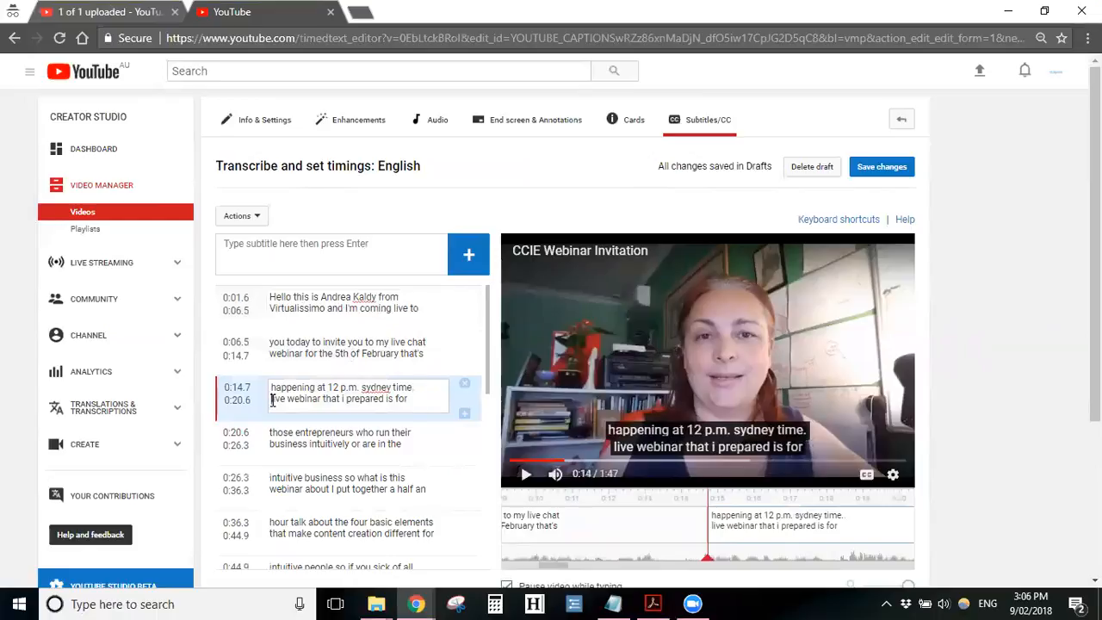
{"action": "type", "text": "This"}
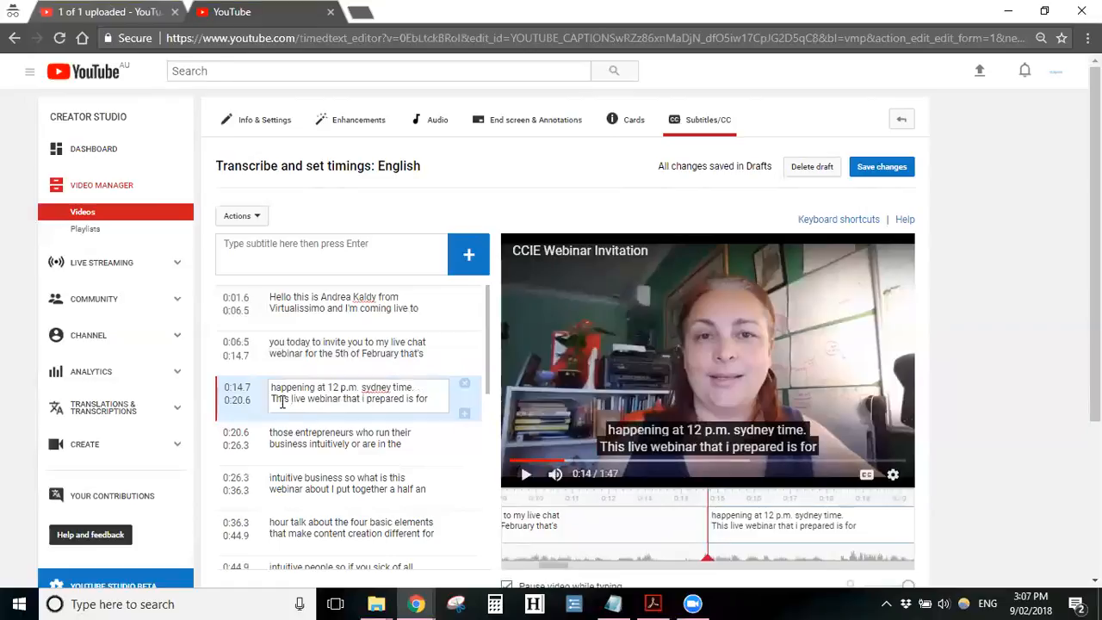
{"action": "left_click", "coordinate": [362, 398]}
{"action": "key", "text": "BackSpace"}
{"action": "type", "text": "I"}
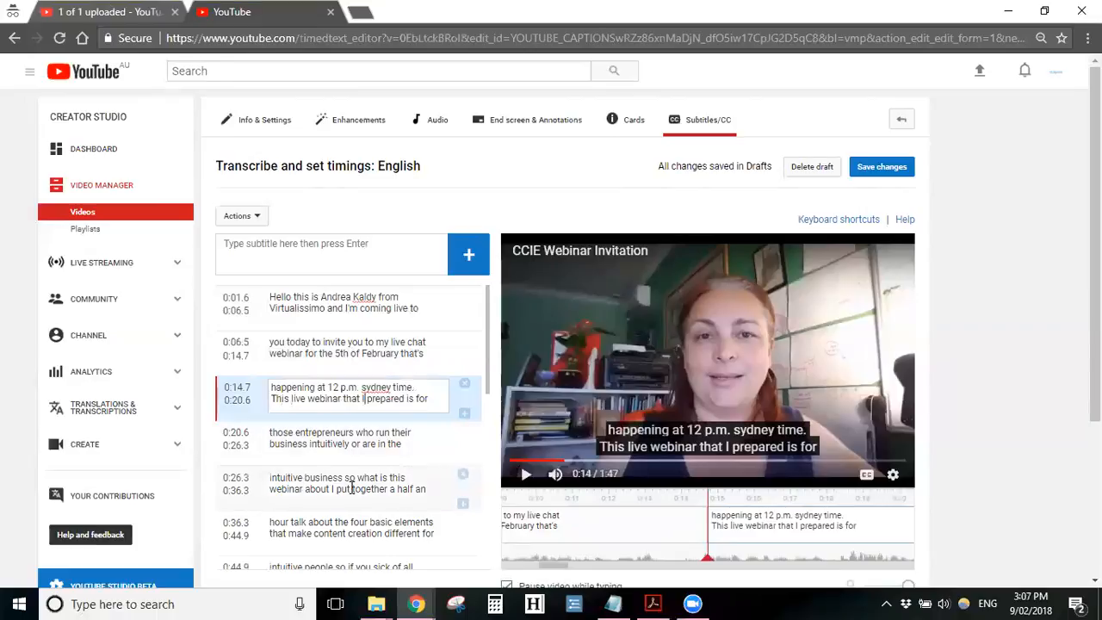
Add a full stop after "intuitive business" in the fifth subtitle and play the video from the start to about 0:29
{"action": "left_click", "coordinate": [345, 479]}
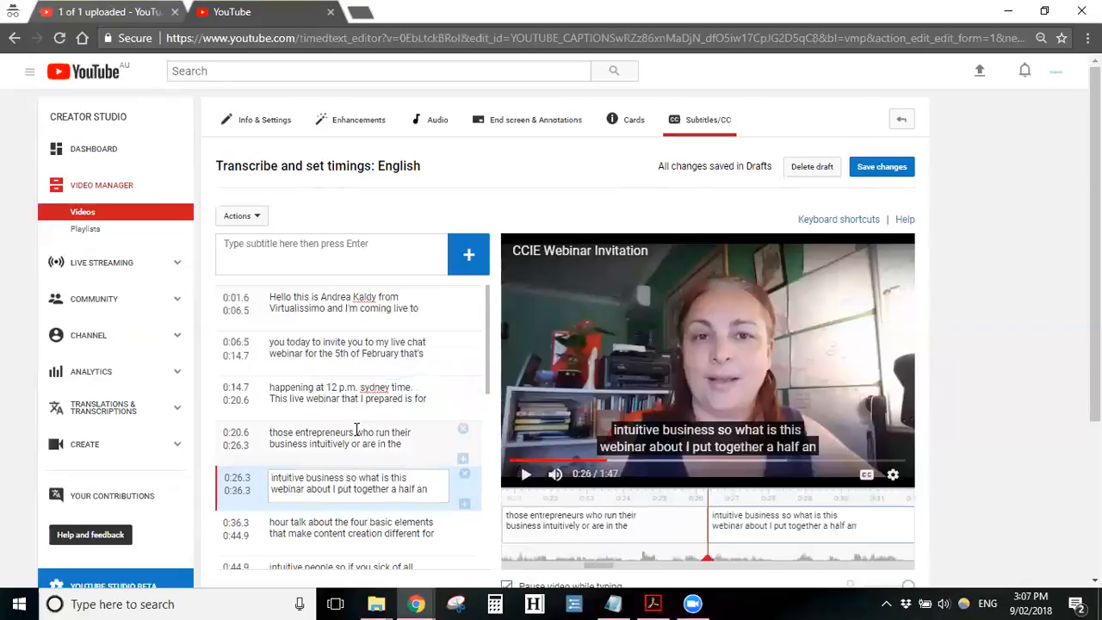
{"action": "type", "text": "."}
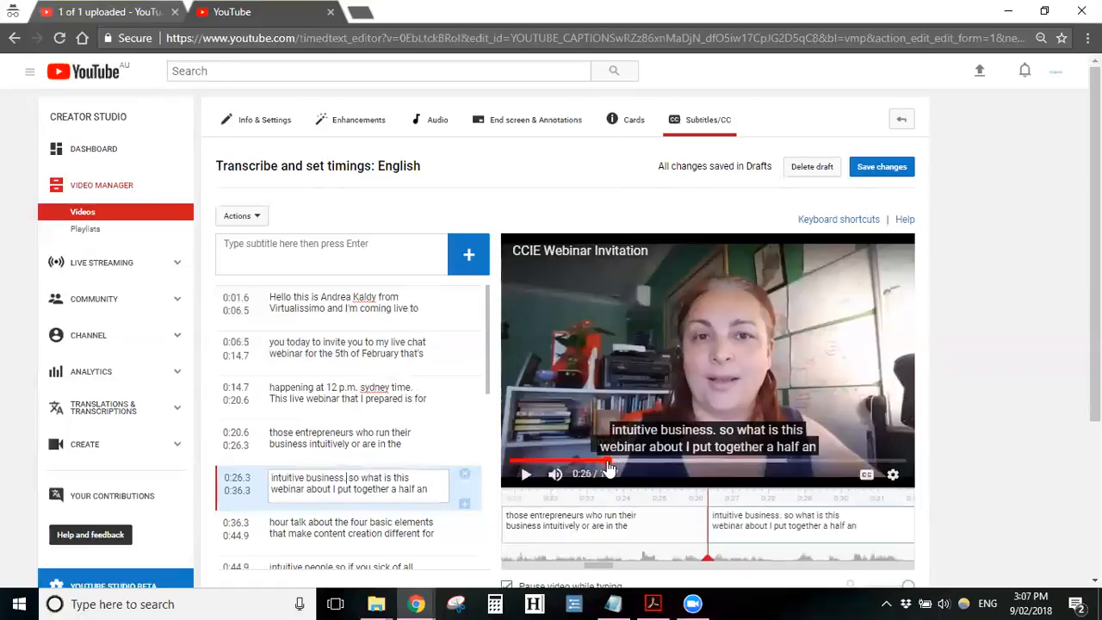
{"action": "left_click_drag", "start_coordinate": [605, 461], "coordinate": [545, 465]}
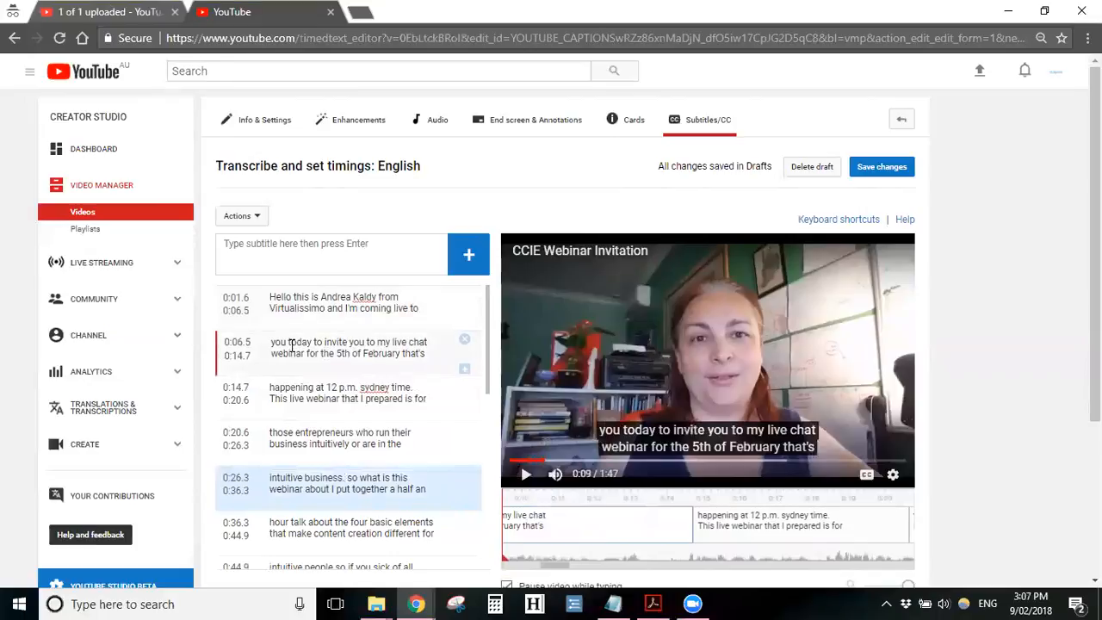
{"action": "left_click_drag", "start_coordinate": [544, 468], "coordinate": [511, 471]}
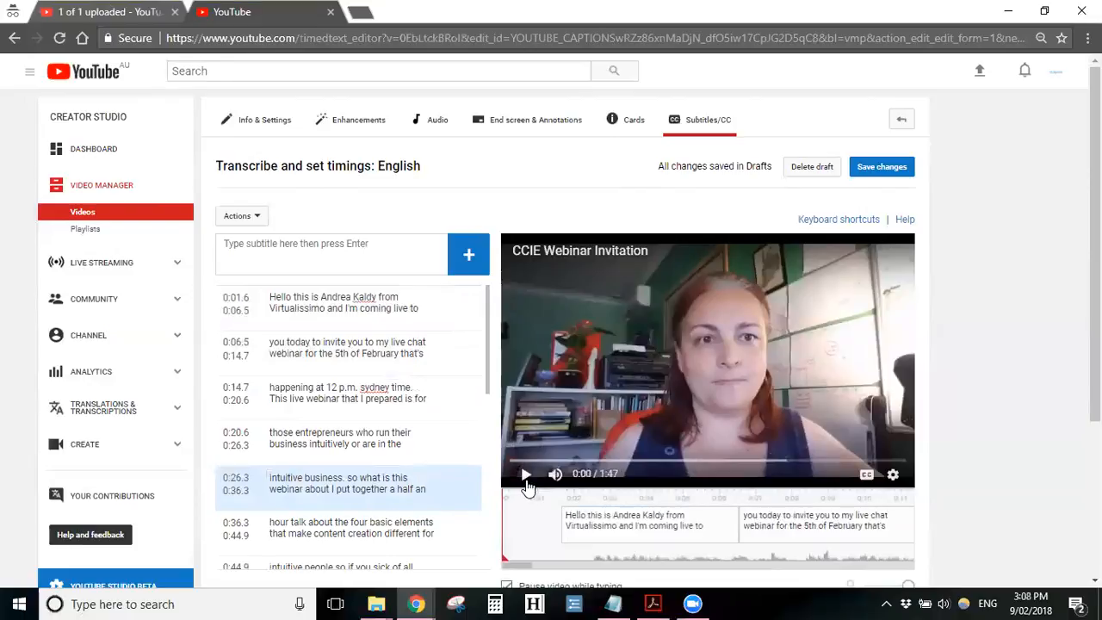
{"action": "left_click", "coordinate": [526, 478]}
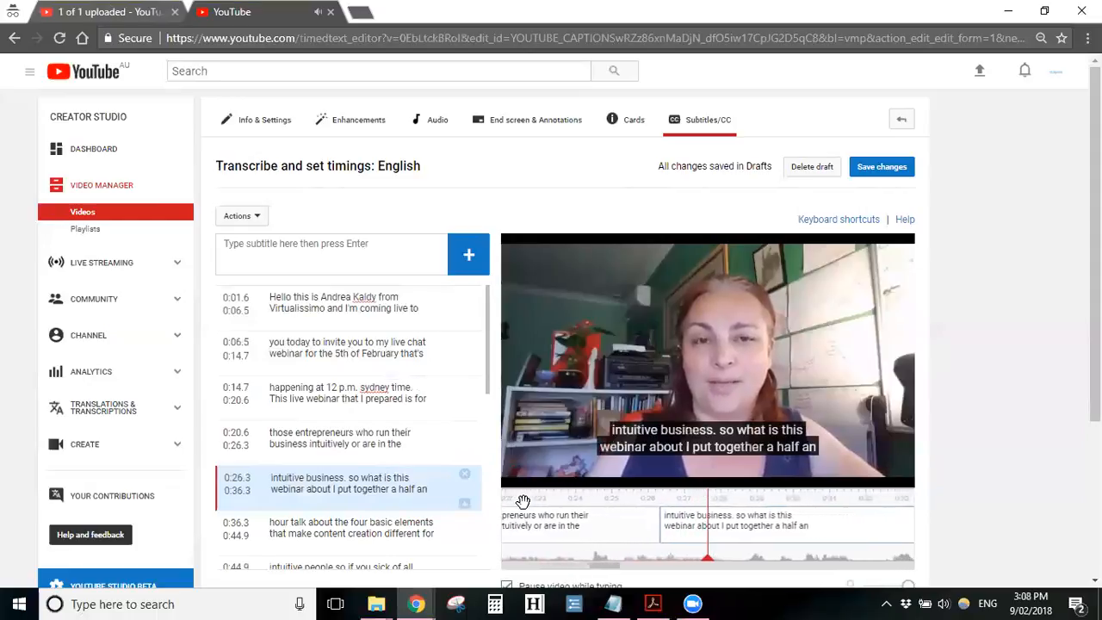
{"action": "mouse_move", "coordinate": [528, 484]}
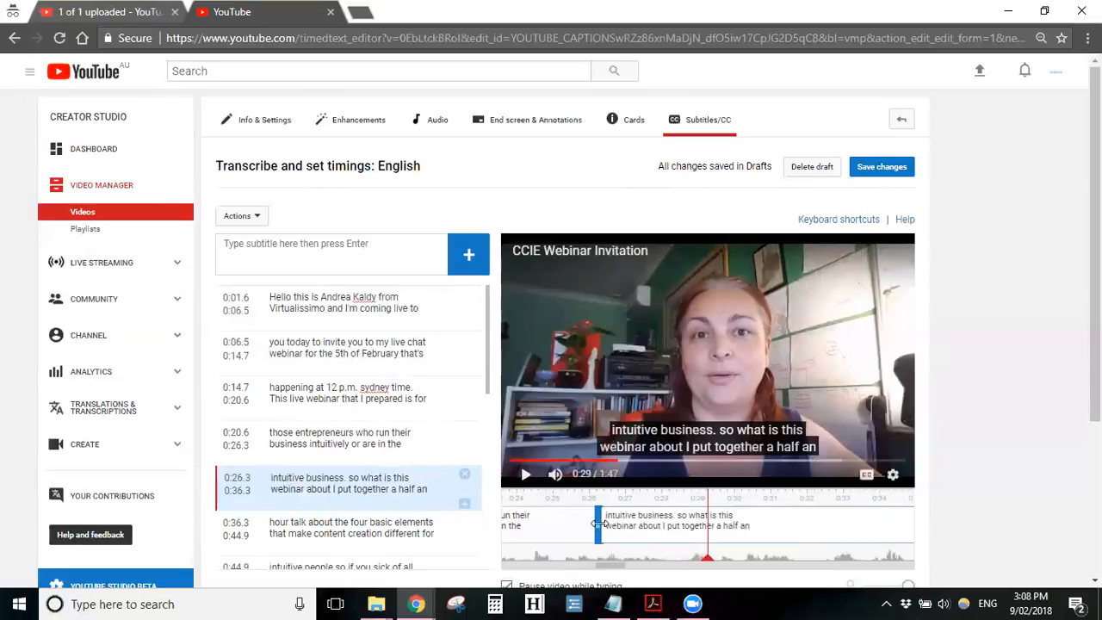
Set the fifth subtitle to start at 0:26.4 on the timeline and publish the edited English subtitles
{"action": "left_click_drag", "start_coordinate": [595, 523], "coordinate": [596, 526]}
{"action": "mouse_move", "coordinate": [595, 526]}
{"action": "left_mouse_down"}
{"action": "mouse_move", "coordinate": [620, 526]}
{"action": "mouse_move", "coordinate": [600, 524]}
{"action": "left_mouse_up"}
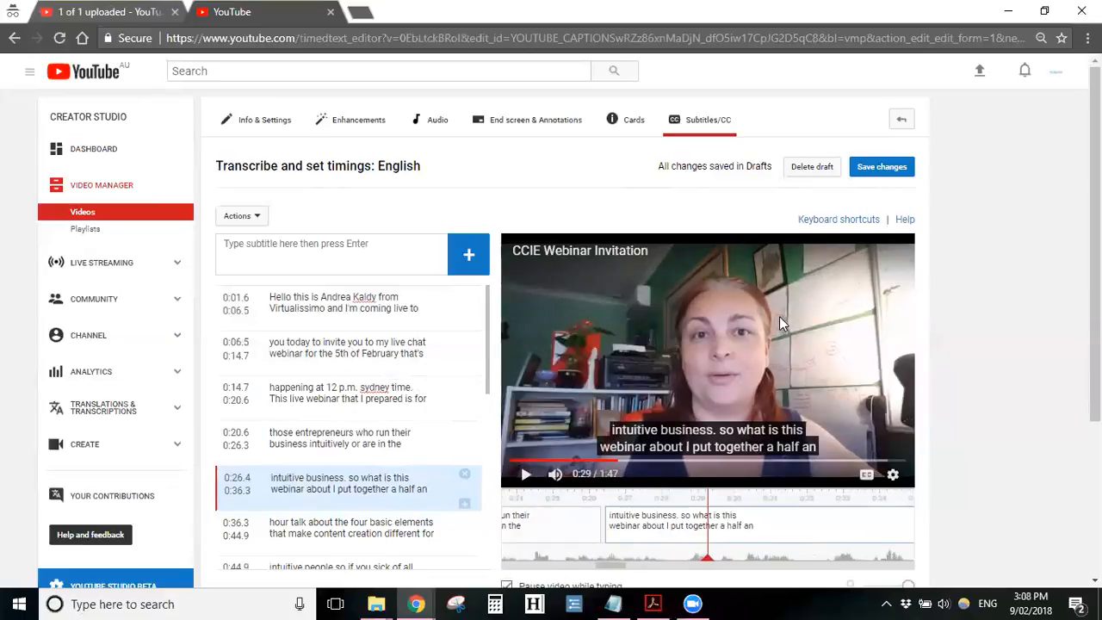
{"action": "scroll", "coordinate": [780, 318], "scroll_direction": "down", "scroll_amount": 1}
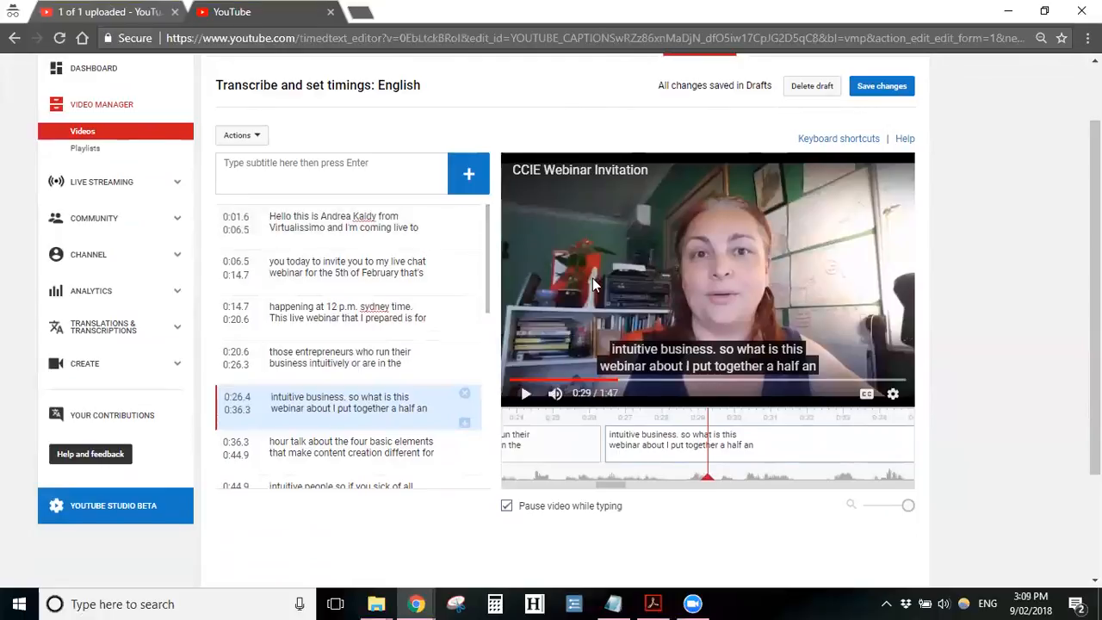
{"action": "left_click_drag", "start_coordinate": [486, 237], "coordinate": [491, 208]}
{"action": "scroll", "coordinate": [709, 529], "scroll_direction": "up", "scroll_amount": 1}
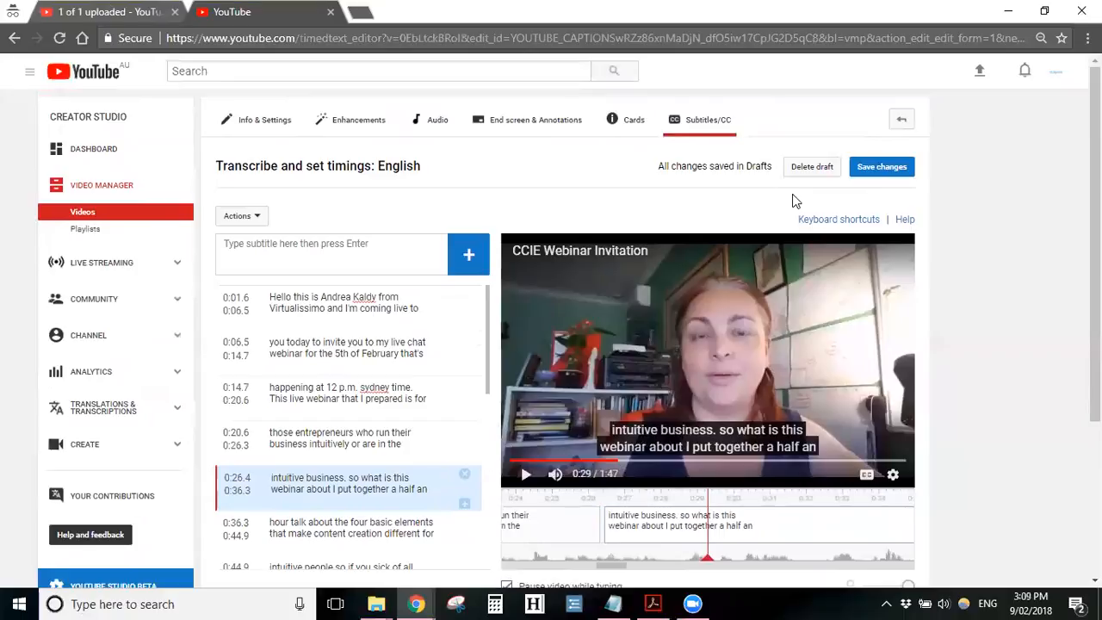
{"action": "left_click", "coordinate": [889, 174]}
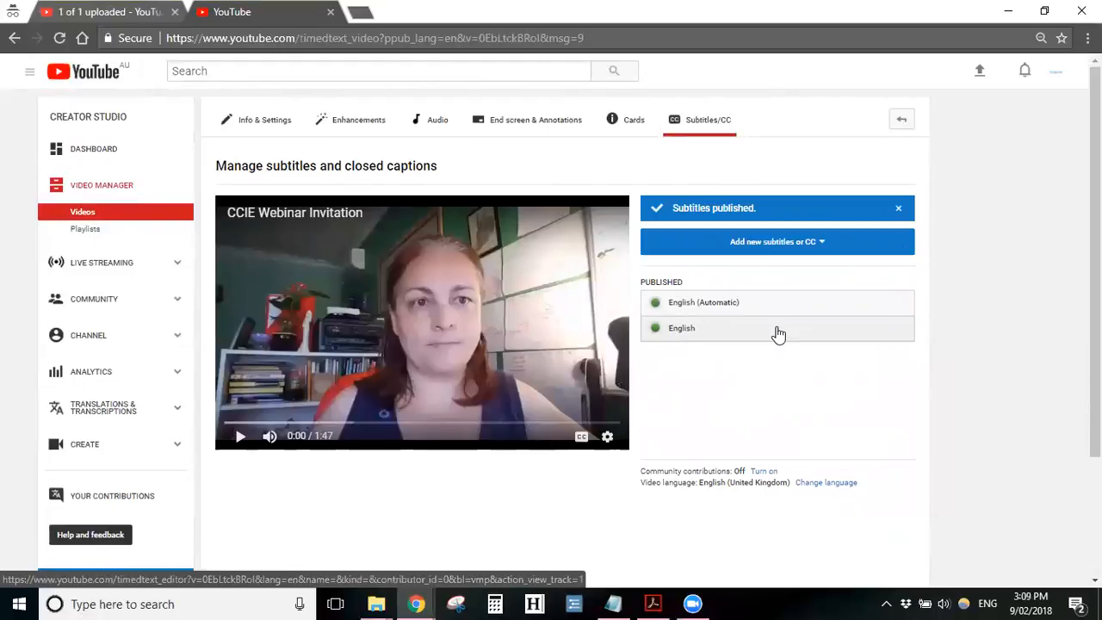
Unpublish the English (Automatic) subtitles and reopen the video's subtitle management page from the Video Manager
{"action": "left_click", "coordinate": [718, 308]}
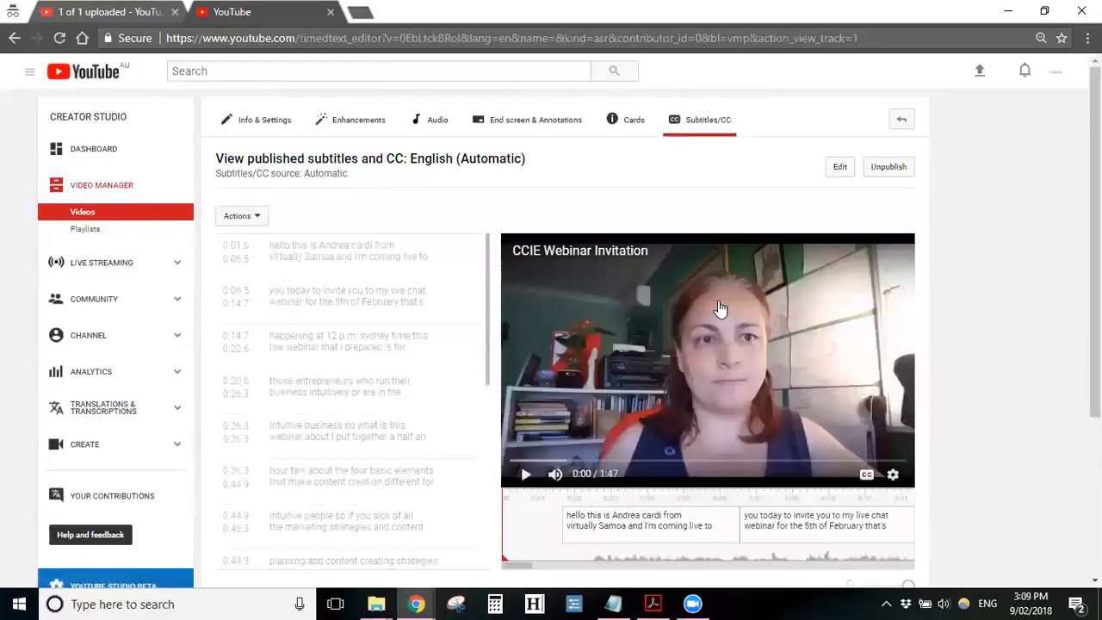
{"action": "left_click", "coordinate": [883, 172]}
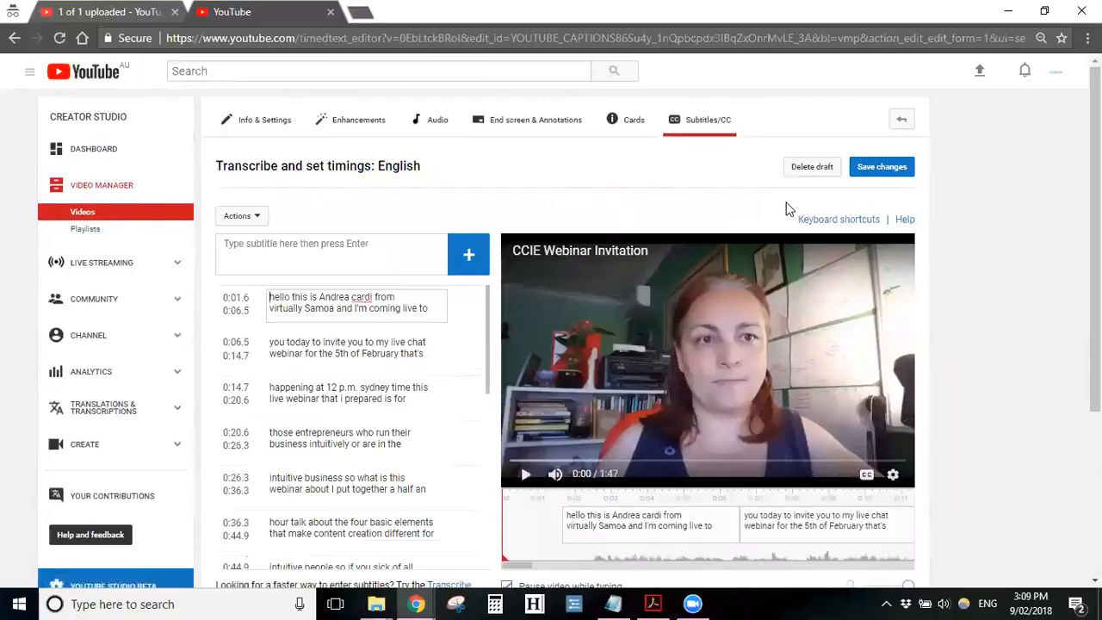
{"action": "left_click", "coordinate": [901, 120]}
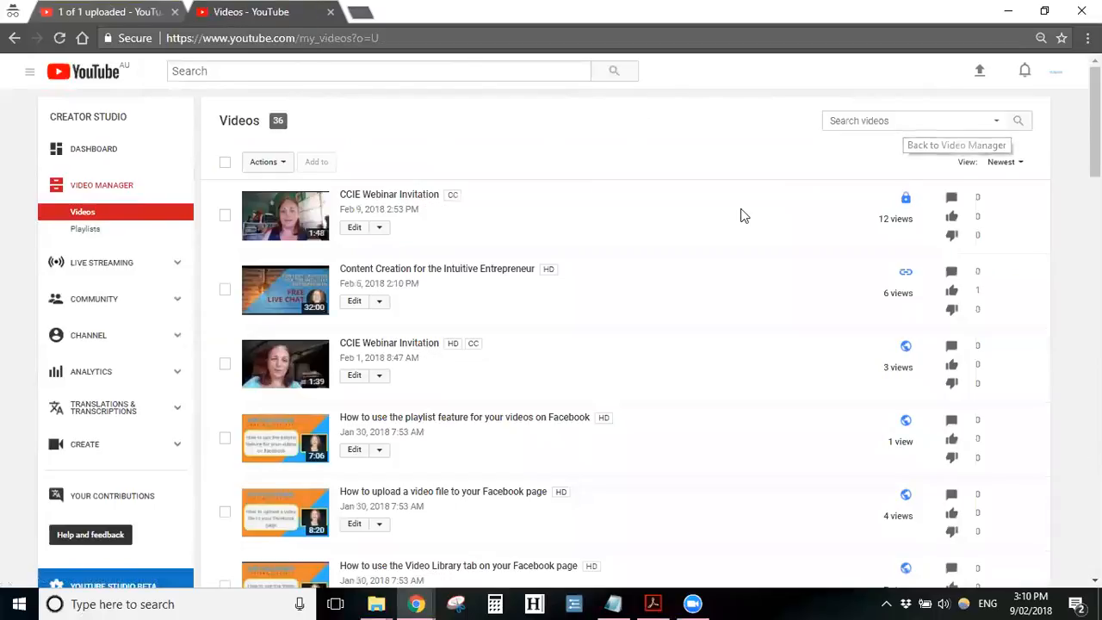
{"action": "left_click", "coordinate": [379, 227]}
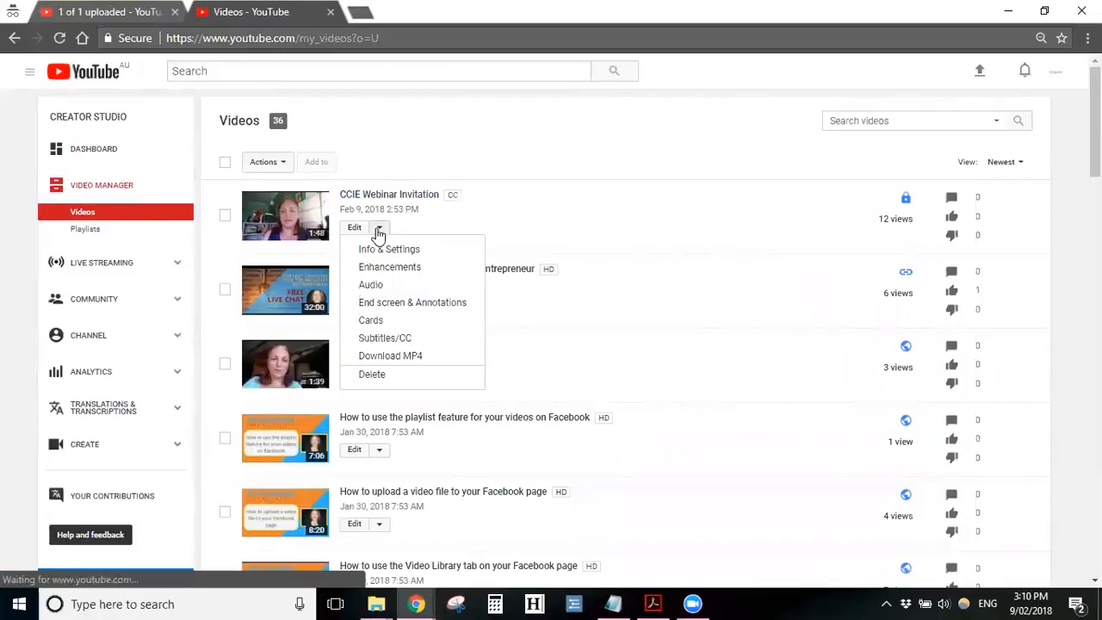
{"action": "left_click", "coordinate": [388, 338]}
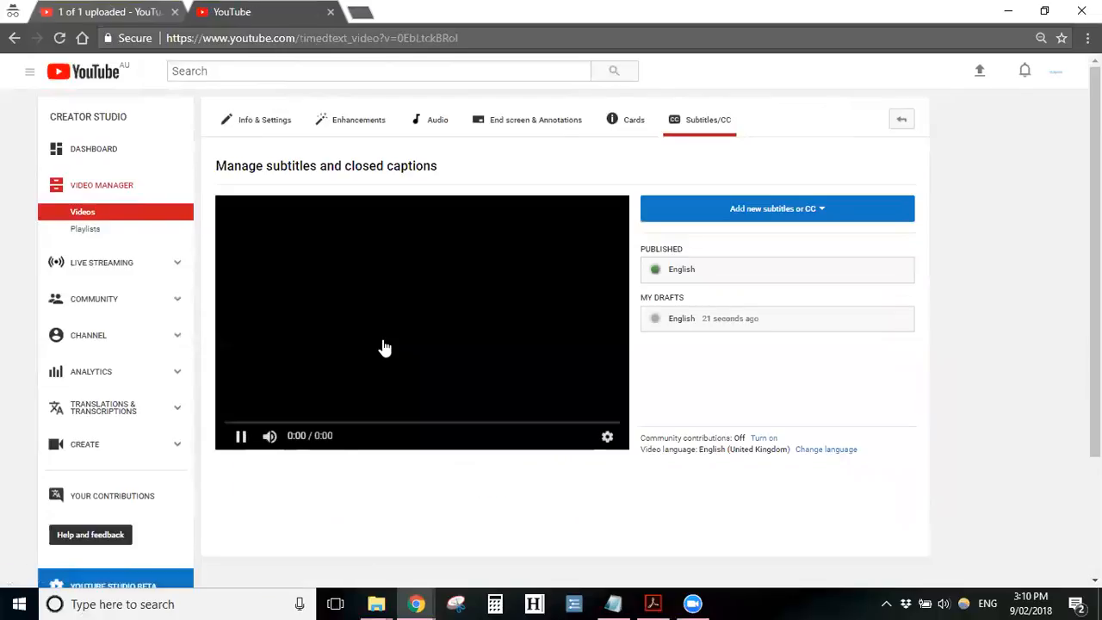